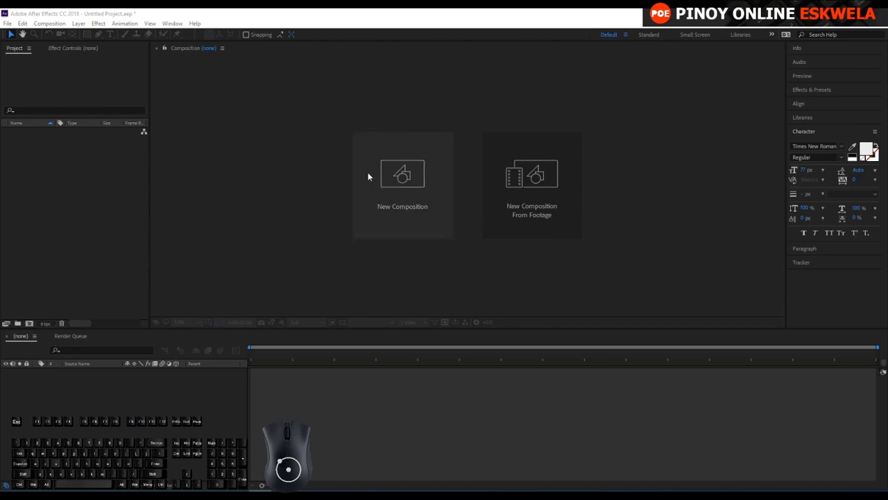
pyautogui.click(245, 137)
pyautogui.click(67, 219)
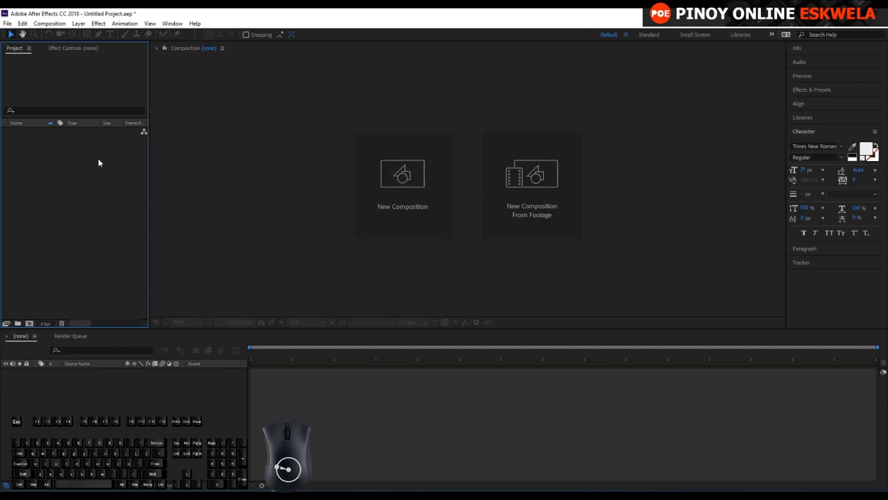
pyautogui.rightClick(68, 189)
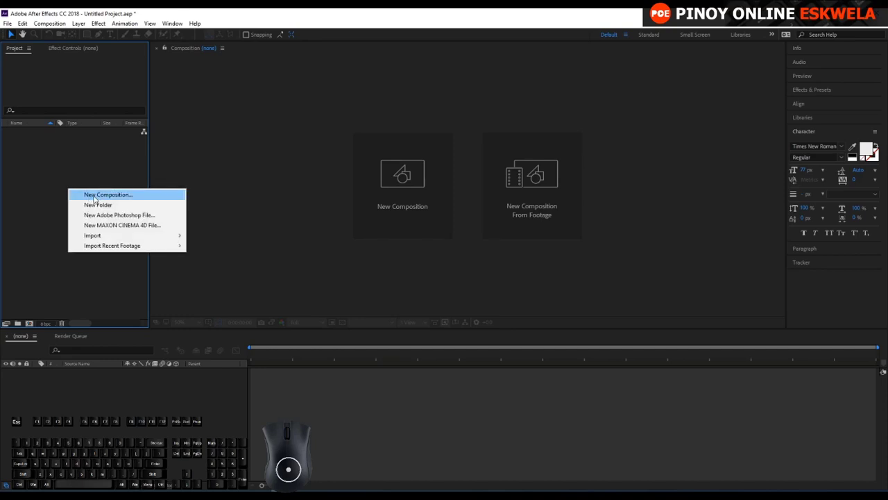
pyautogui.click(38, 244)
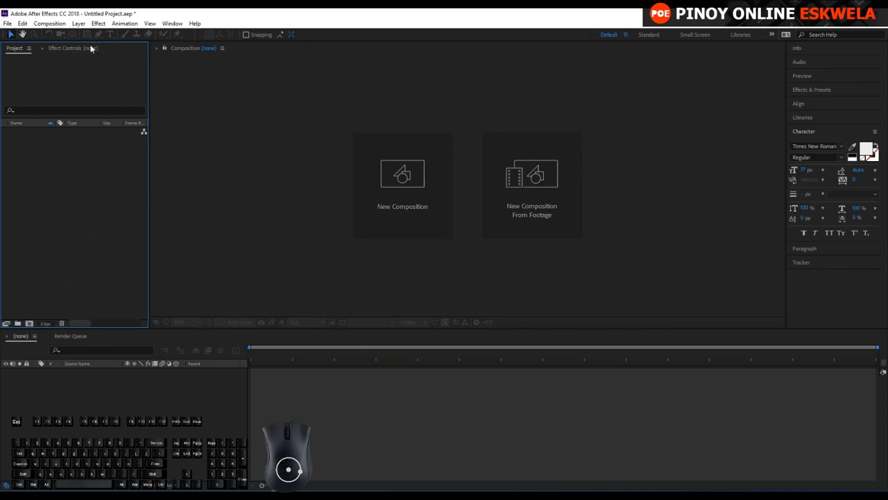
pyautogui.click(49, 24)
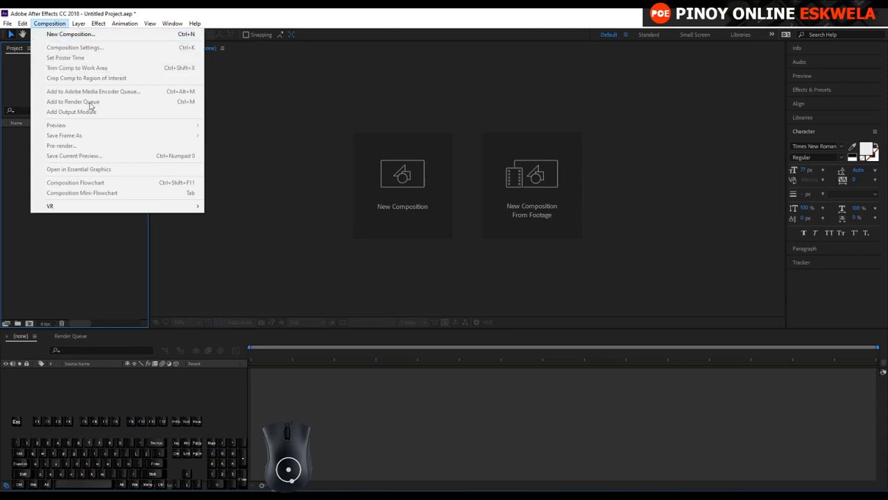
pyautogui.click(90, 256)
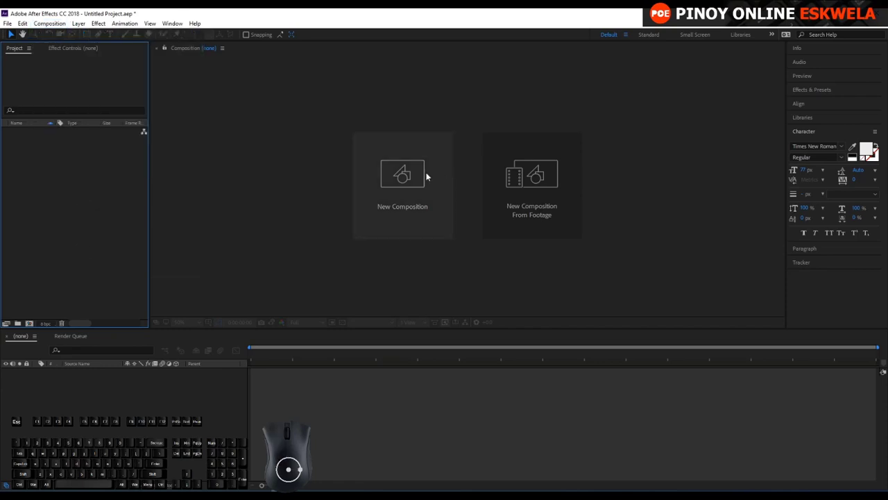
# - Start a new composition and name it "first animation"
pyautogui.click(406, 186)
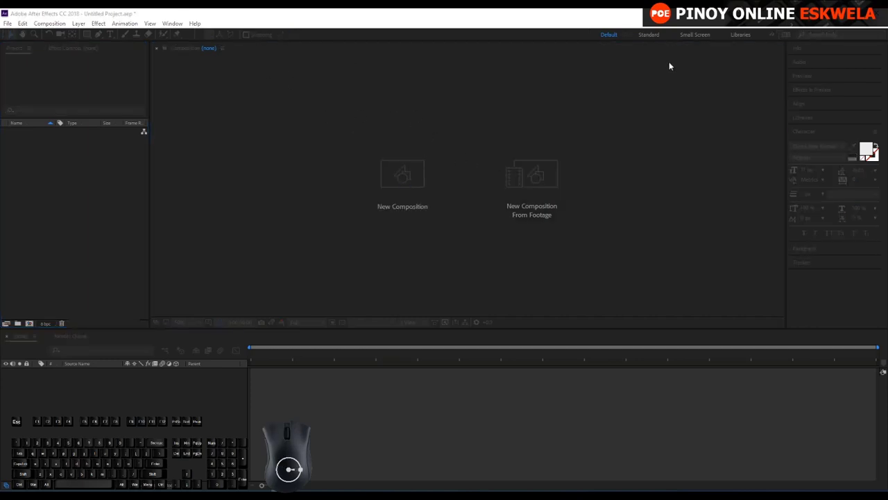
pyautogui.moveTo(445, 101); pyautogui.dragTo(316, 93)
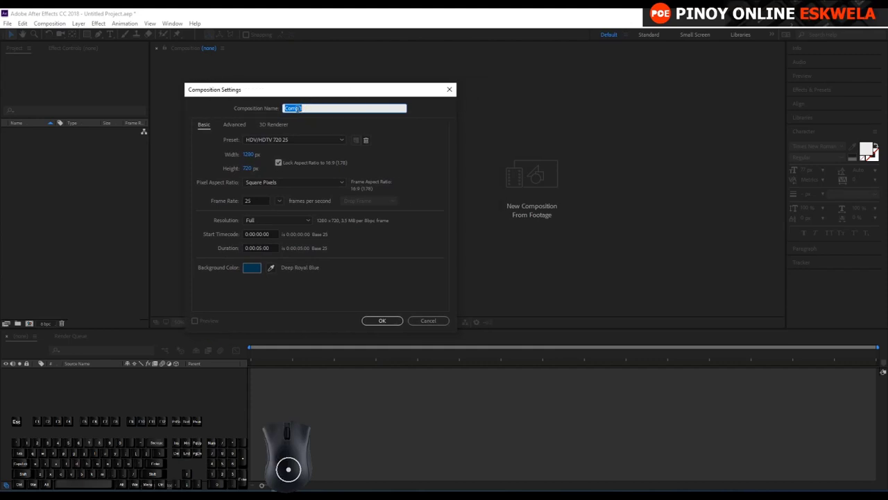
pyautogui.moveTo(313, 91); pyautogui.dragTo(358, 97)
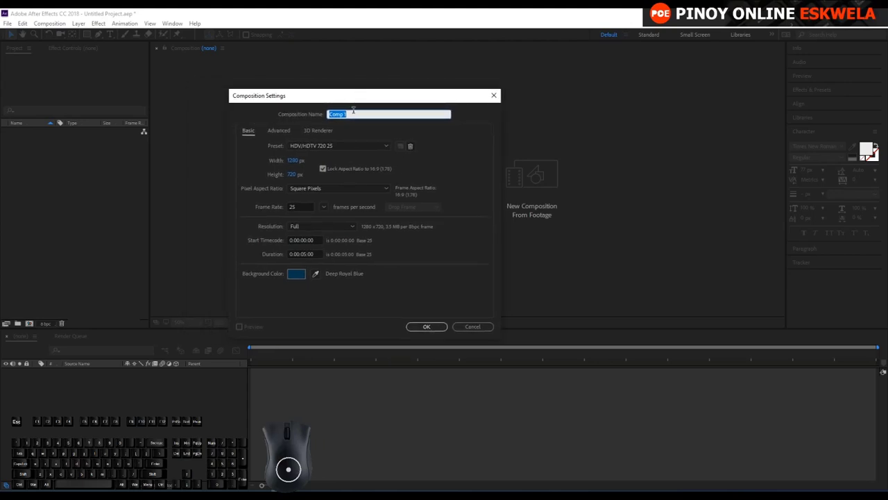
pyautogui.click(346, 112)
pyautogui.rightClick(341, 109)
pyautogui.write('f')
pyautogui.click(341, 109)
pyautogui.write('s')
pyautogui.press('BackSpace')
pyautogui.write('irst animation')
# - Keep the HDV/HDTV 720 25 preset at 25 frames per second and set the composition's duration to 0:00:05:00
pyautogui.click(366, 145)
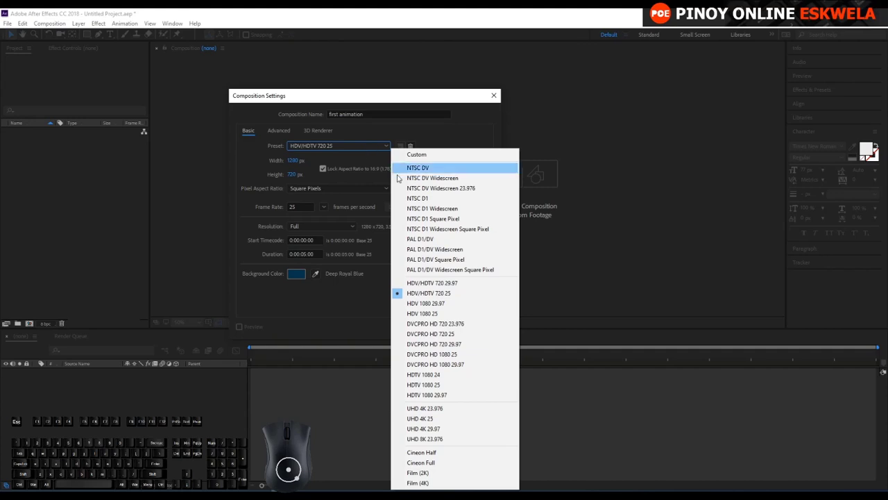
pyautogui.click(442, 294)
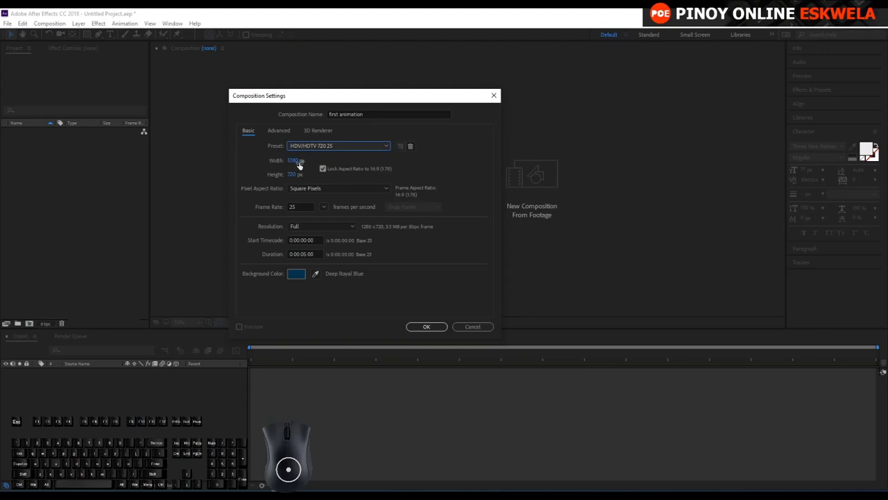
pyautogui.click(299, 206)
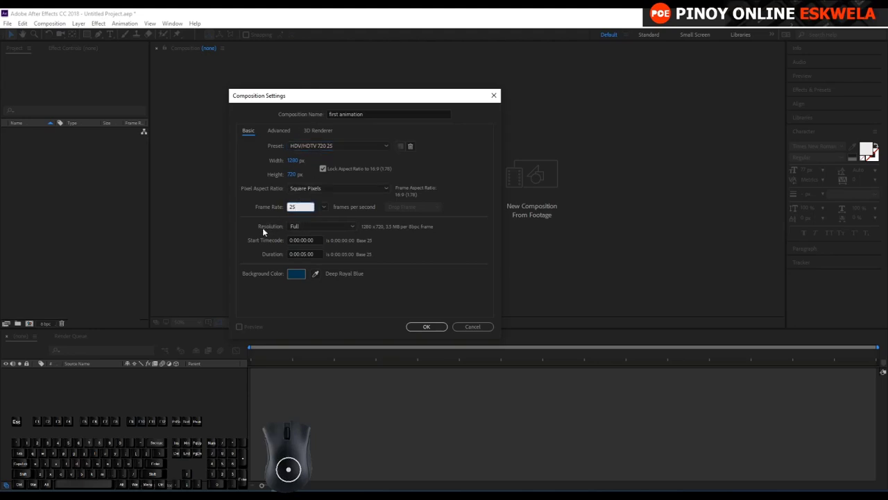
pyautogui.click(318, 254)
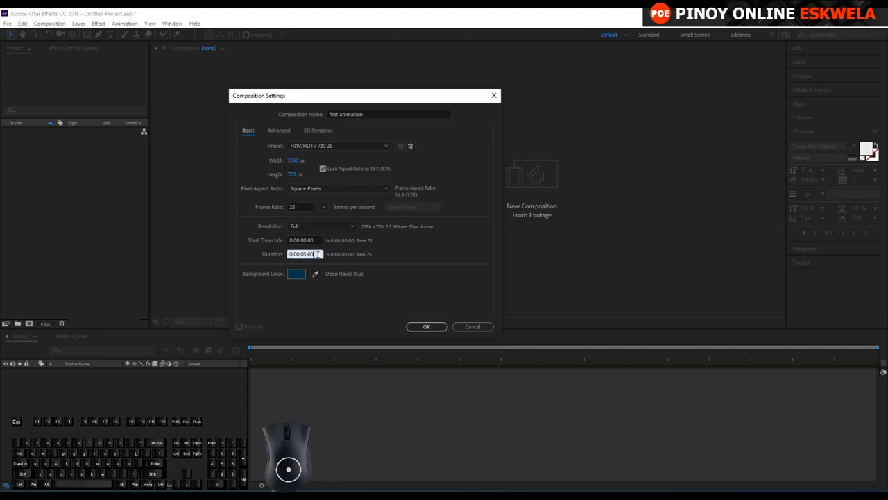
pyautogui.moveTo(318, 254); pyautogui.dragTo(278, 255)
pyautogui.moveTo(315, 254); pyautogui.dragTo(258, 253)
pyautogui.write('500')
pyautogui.click(425, 255)
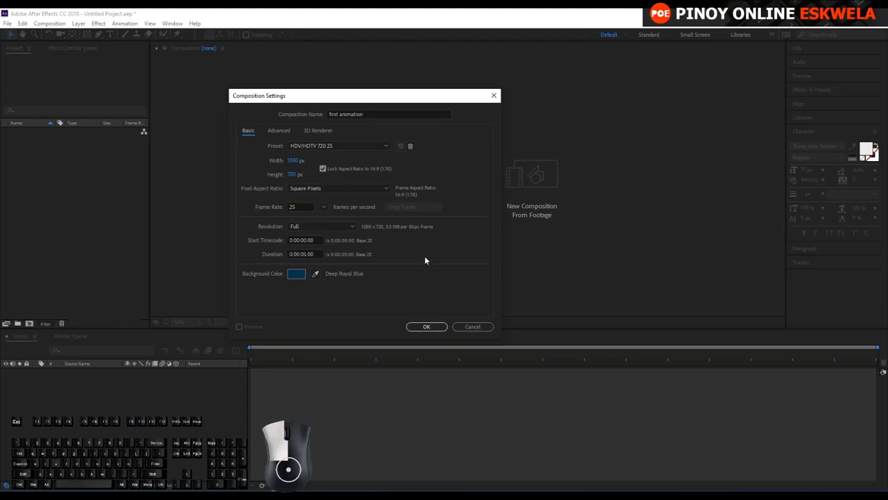
# - Set the background color to a brighter blue, about 108FCA, and create the composition
pyautogui.click(299, 274)
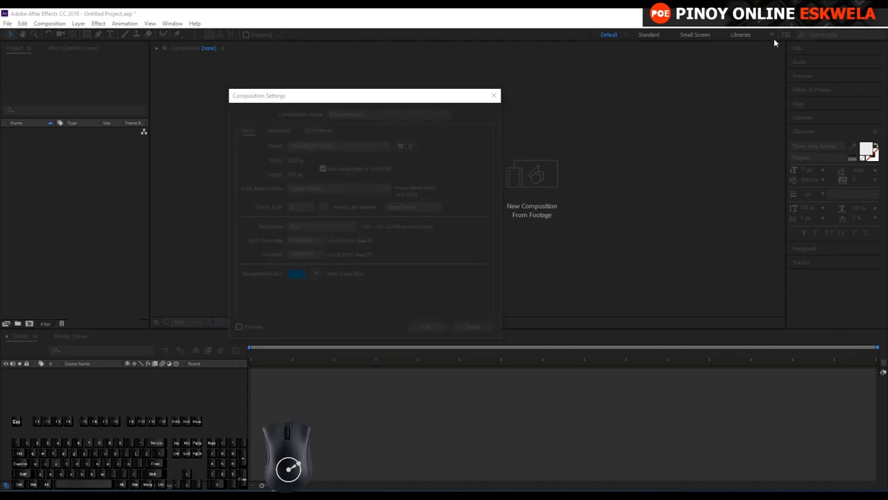
pyautogui.moveTo(477, 109); pyautogui.dragTo(407, 126)
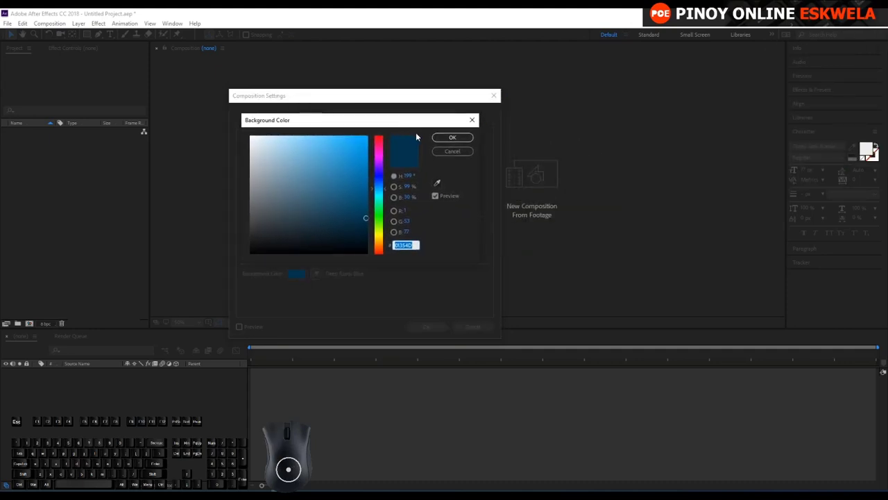
pyautogui.click(326, 160)
pyautogui.moveTo(326, 161); pyautogui.dragTo(358, 160)
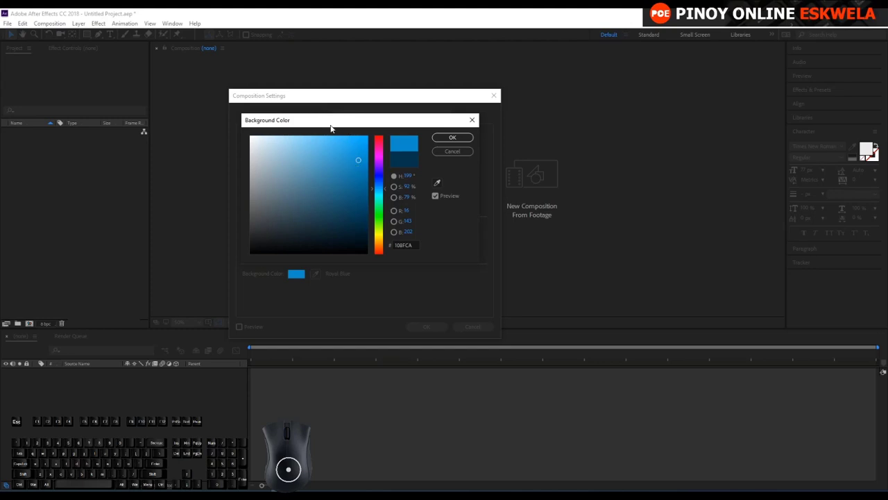
pyautogui.click(448, 139)
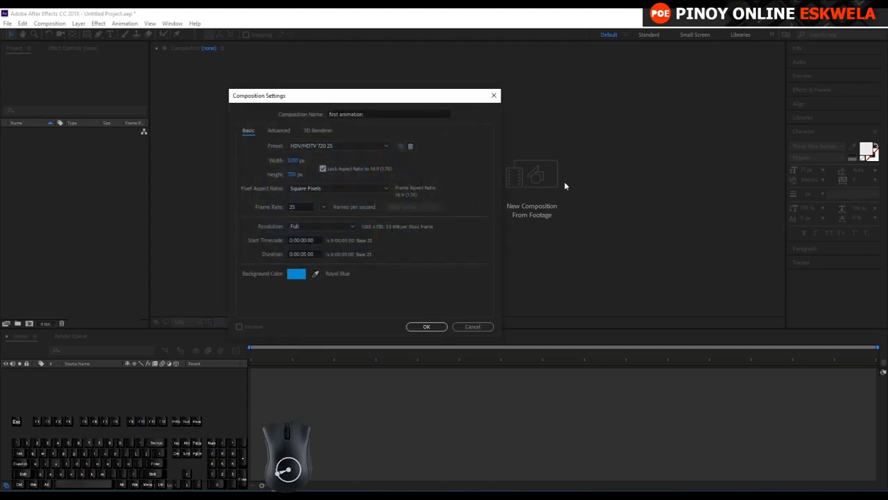
pyautogui.click(426, 327)
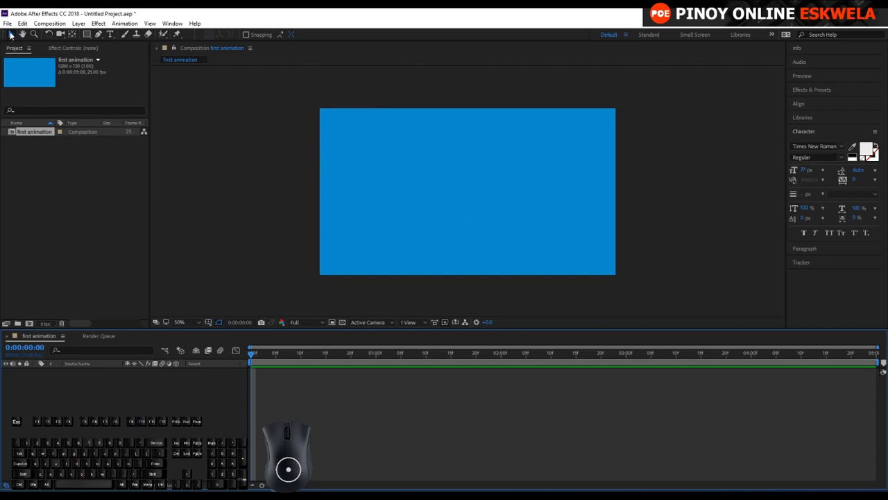
# - Add a text layer reading "My first" in the upper part of the composition
pyautogui.click(113, 38)
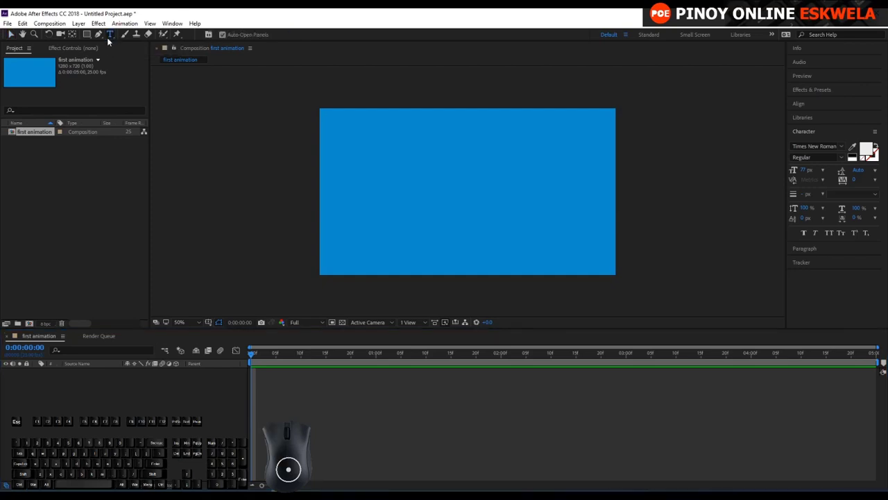
pyautogui.click(392, 168)
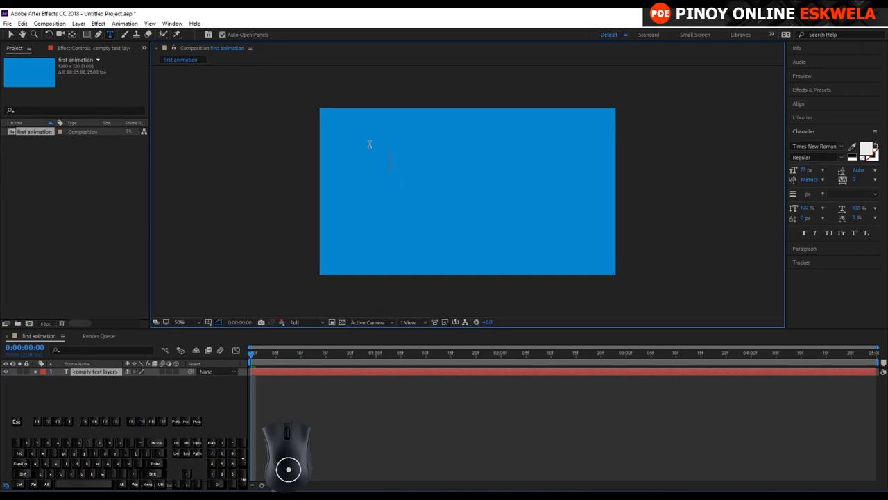
pyautogui.write('My')
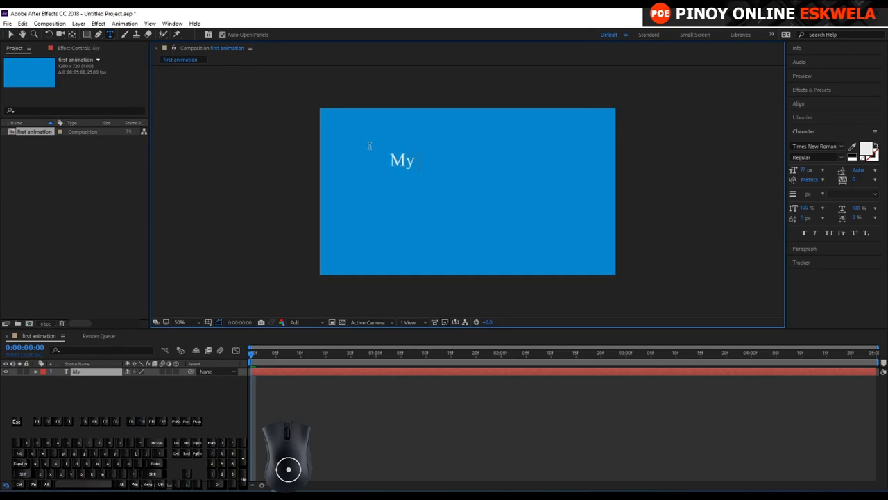
pyautogui.write(' first')
# - Reduce the font size of the "My first" text to about 68 px
pyautogui.moveTo(448, 161); pyautogui.dragTo(389, 160)
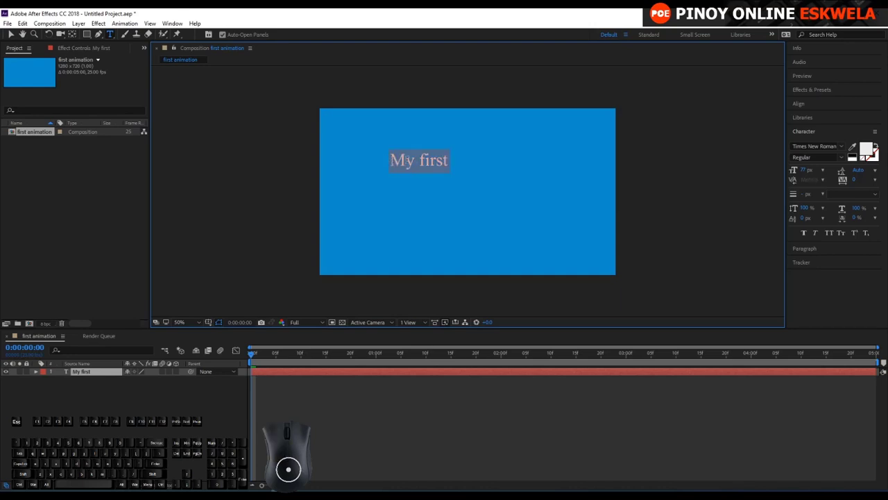
pyautogui.click(805, 170)
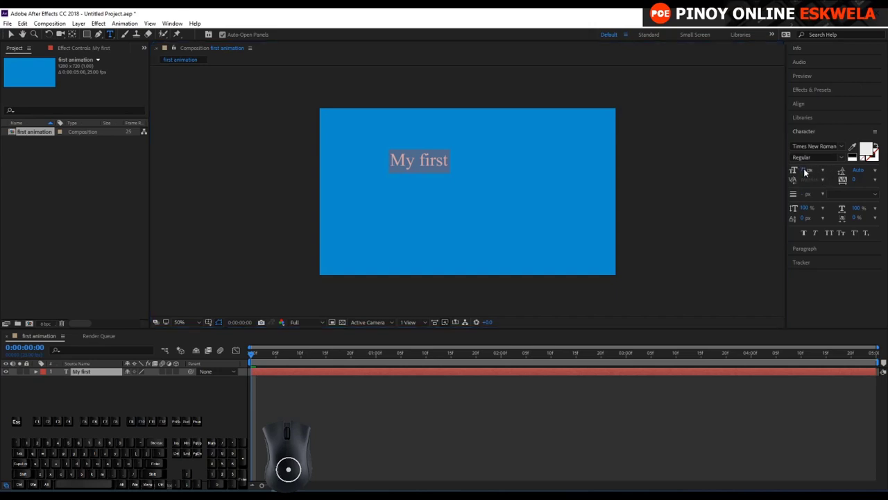
pyautogui.moveTo(805, 170)
pyautogui.mouseDown()
pyautogui.moveTo(832, 173)
pyautogui.moveTo(808, 174)
pyautogui.mouseUp()
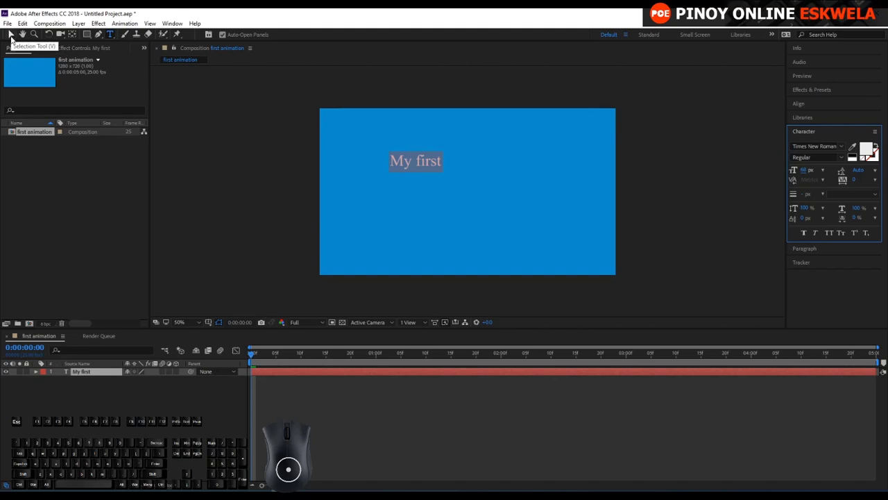
pyautogui.click(10, 37)
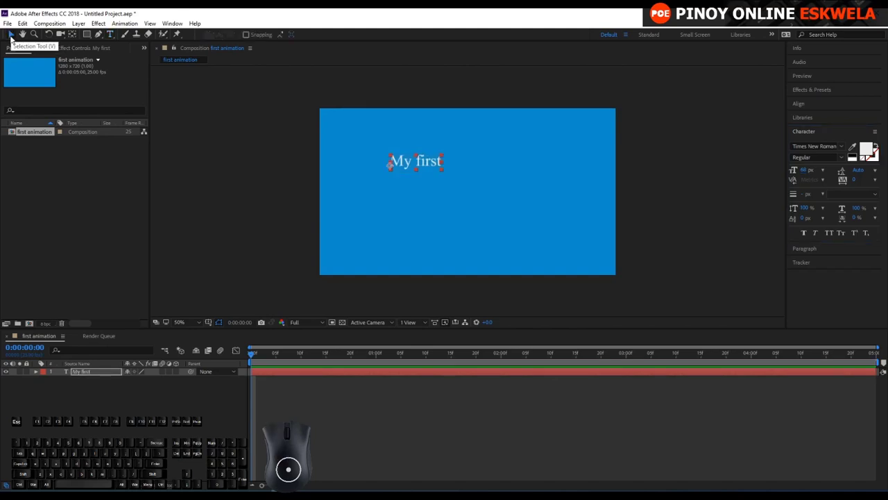
# - Scale the "My first" text up to about two and a half times its size and center it near the composition's upper edge
pyautogui.click(442, 172)
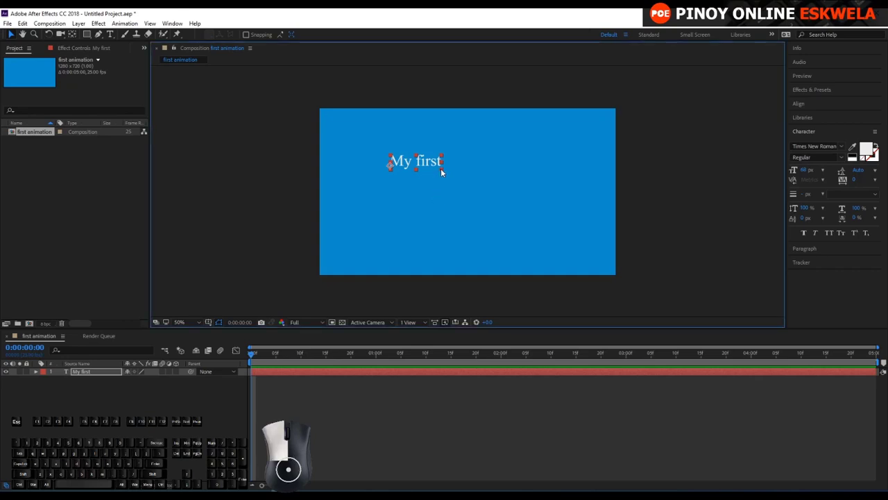
pyautogui.moveTo(441, 172); pyautogui.dragTo(521, 201)
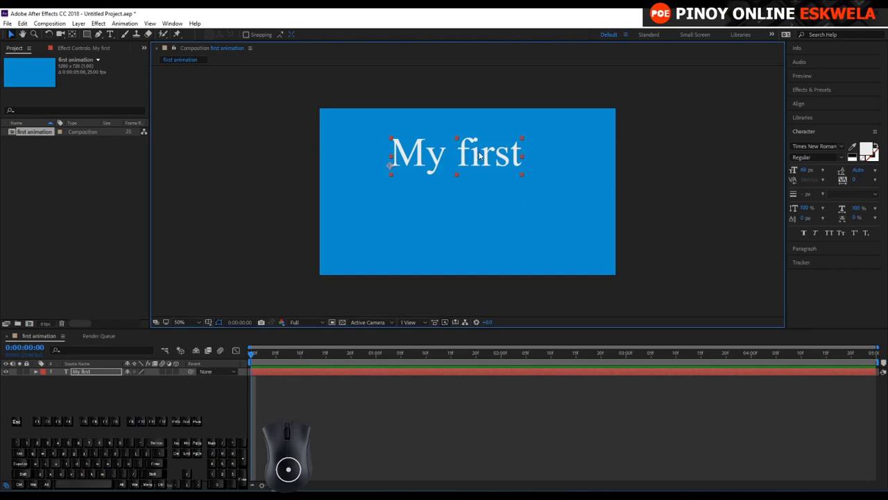
pyautogui.moveTo(478, 153); pyautogui.dragTo(491, 148)
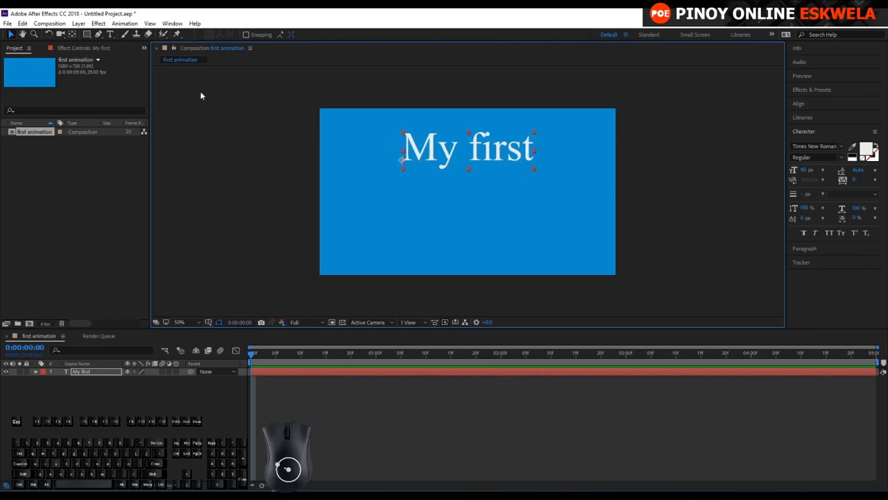
# - Add a second text layer reading "Animation" below the "My first" text
pyautogui.click(110, 35)
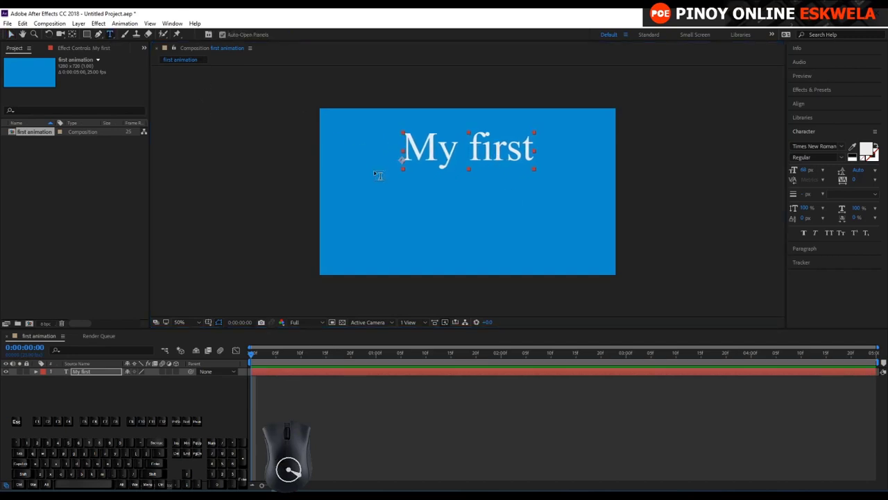
pyautogui.click(368, 220)
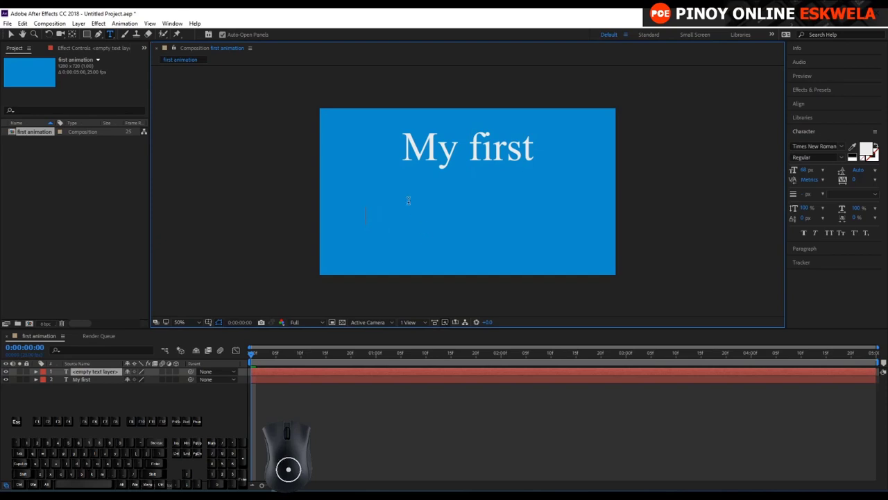
pyautogui.write('Animation')
# - Enlarge the "Animation" text until it spans most of the composition's width
pyautogui.click(11, 35)
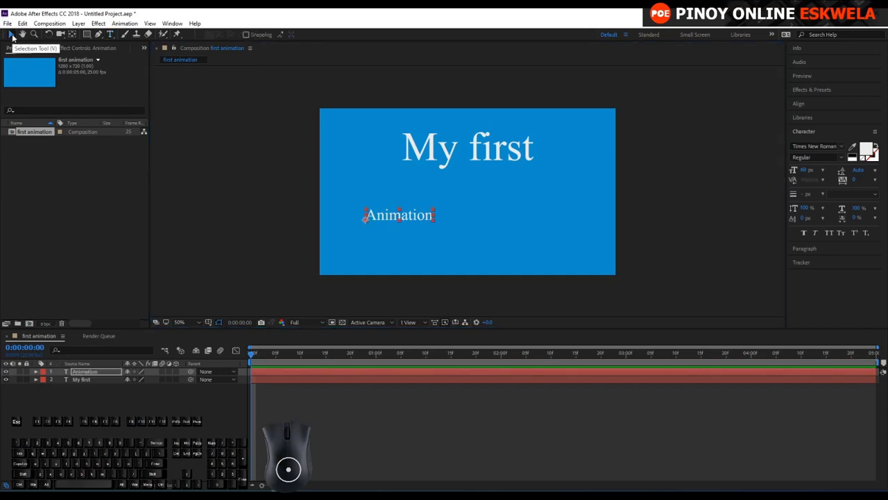
pyautogui.click(432, 213)
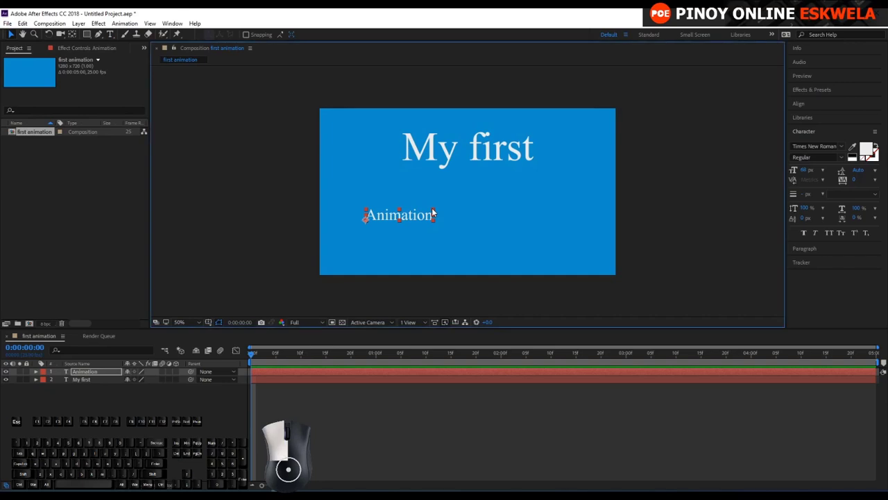
pyautogui.moveTo(431, 213); pyautogui.dragTo(612, 184)
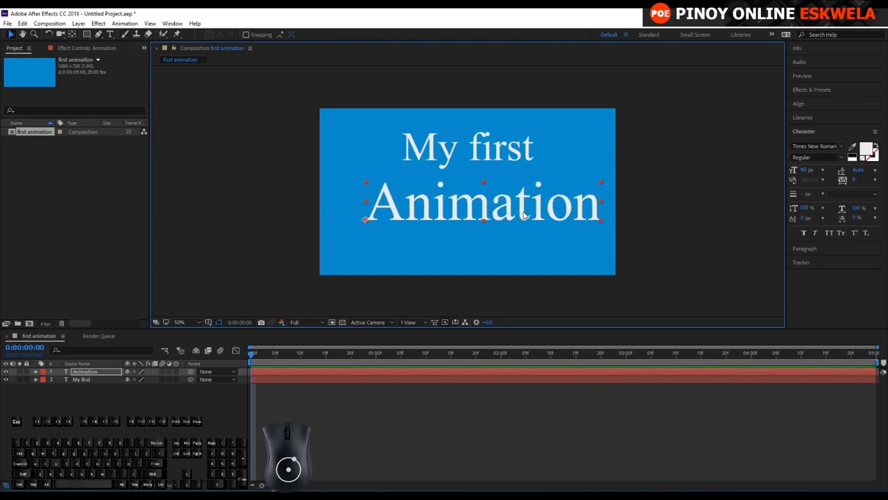
# - Move the "Animation" text down and left and the "My first" text down, stacking both lines in the composition's center
pyautogui.moveTo(524, 213); pyautogui.dragTo(509, 229)
pyautogui.moveTo(527, 157); pyautogui.dragTo(527, 179)
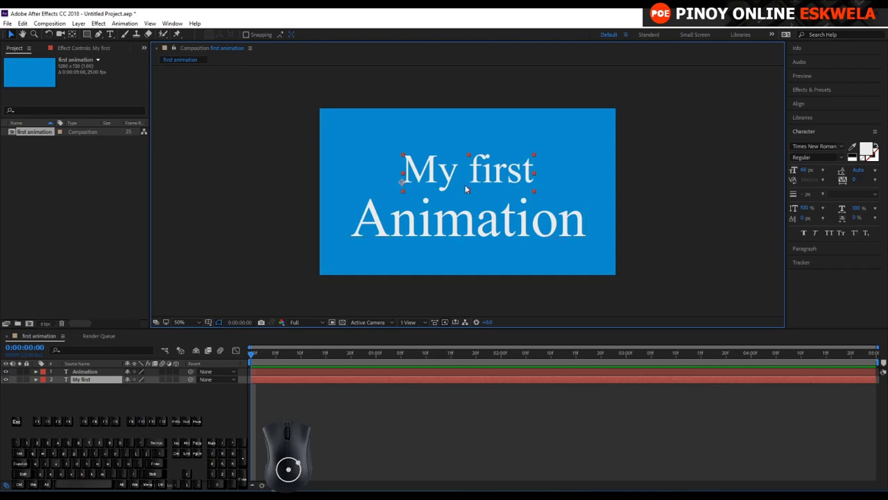
pyautogui.click(460, 227)
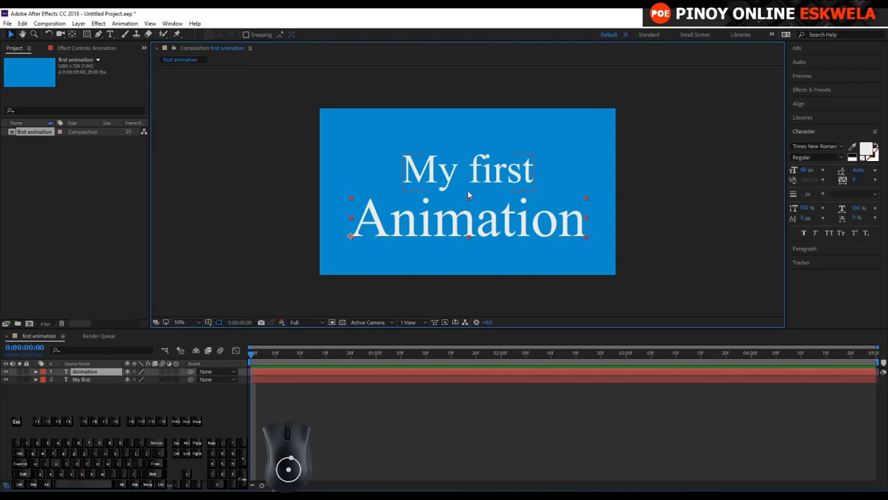
pyautogui.click(469, 186)
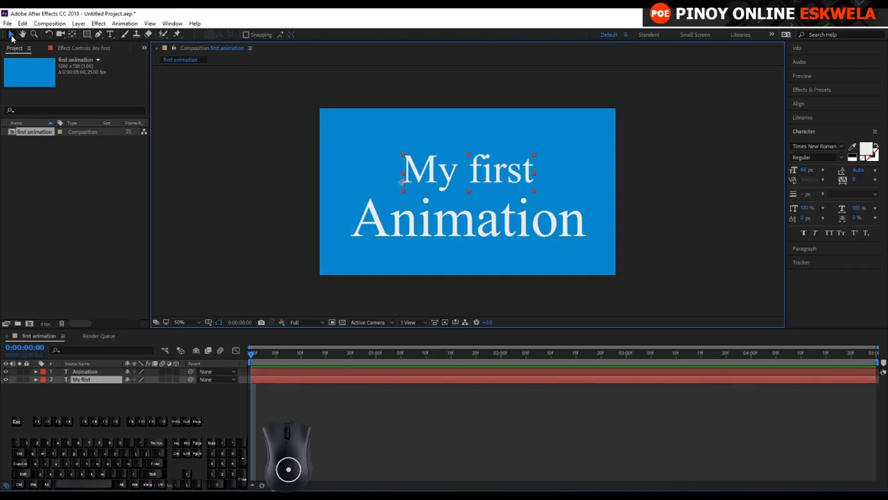
pyautogui.click(11, 35)
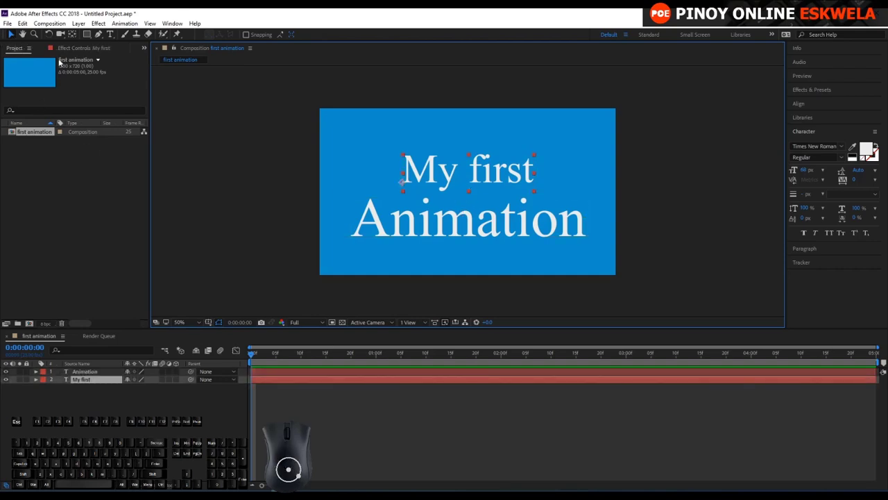
pyautogui.click(418, 171)
pyautogui.click(419, 170)
pyautogui.click(431, 223)
pyautogui.click(458, 172)
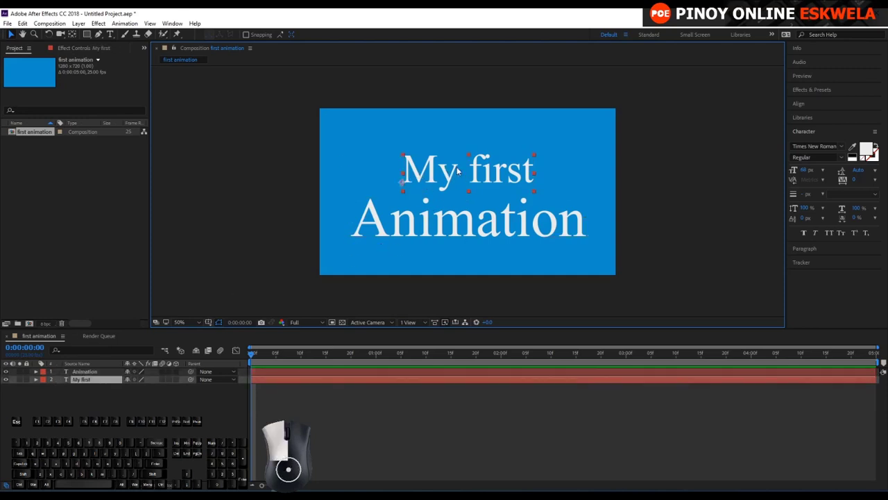
pyautogui.click(439, 233)
pyautogui.click(445, 188)
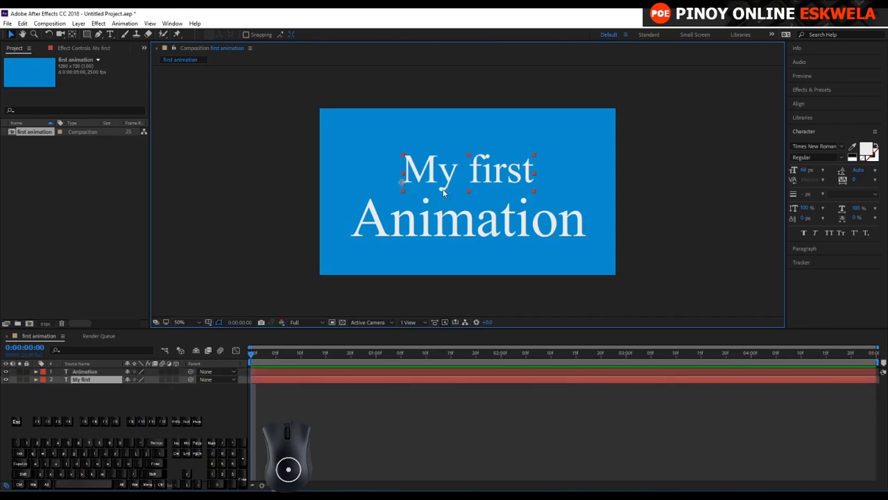
pyautogui.click(423, 238)
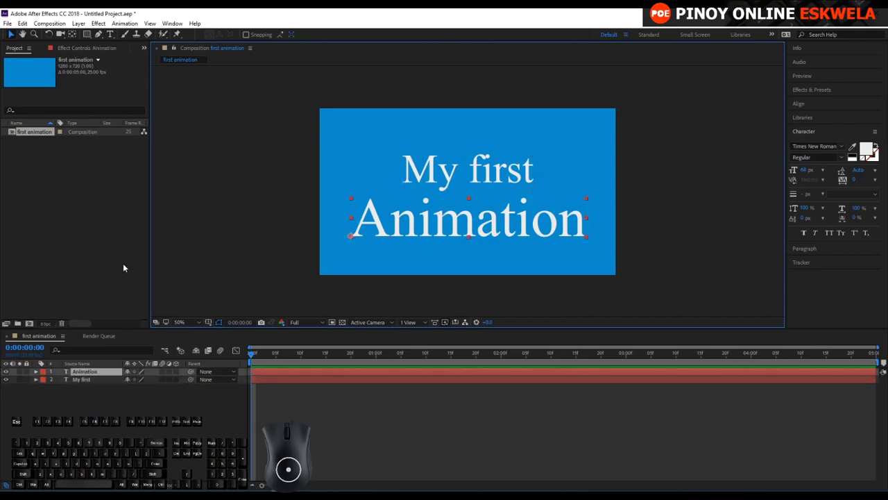
# - Reveal the Transform properties of the "Animation" and "My first" layers and enlarge the timeline area to fit them
pyautogui.click(36, 381)
pyautogui.click(37, 382)
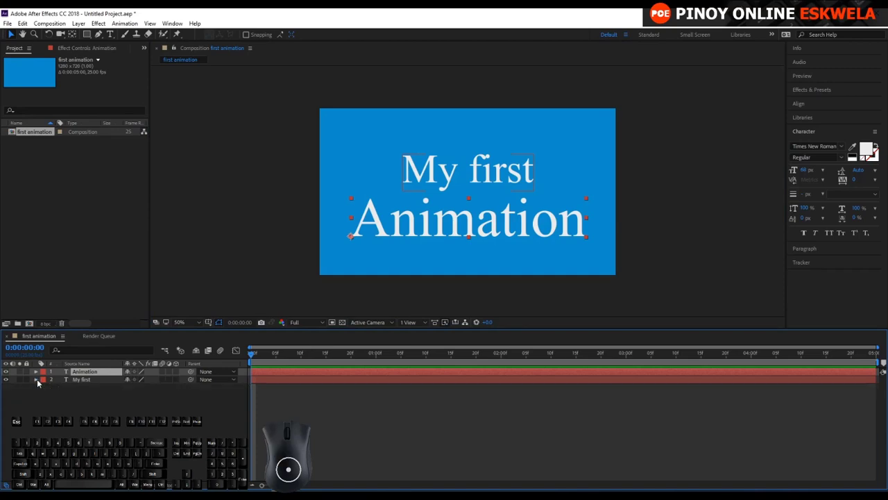
pyautogui.click(36, 380)
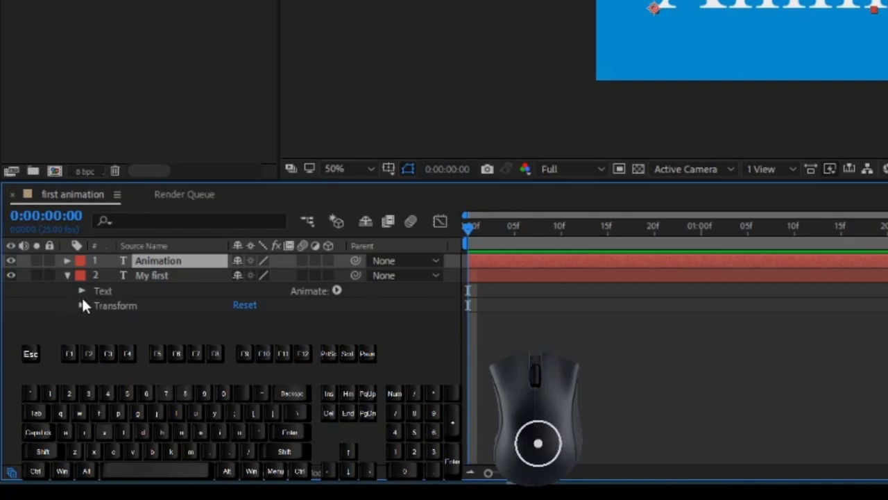
pyautogui.click(67, 261)
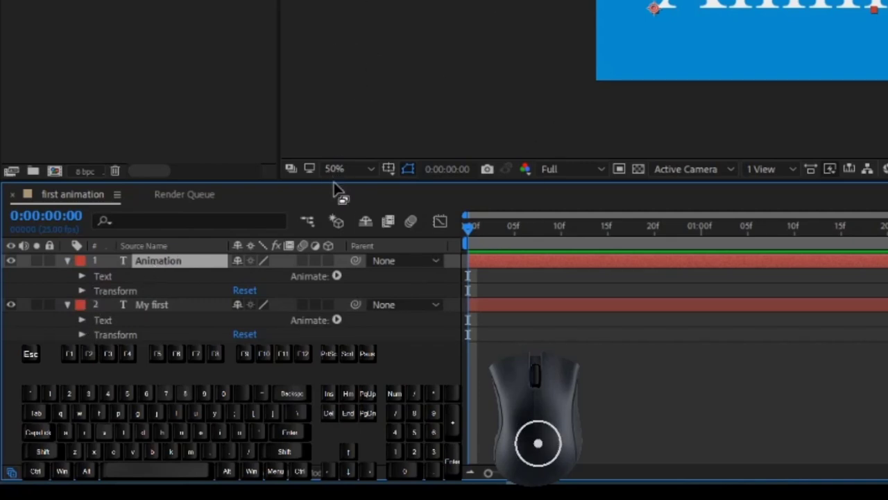
pyautogui.moveTo(332, 182); pyautogui.dragTo(344, 53)
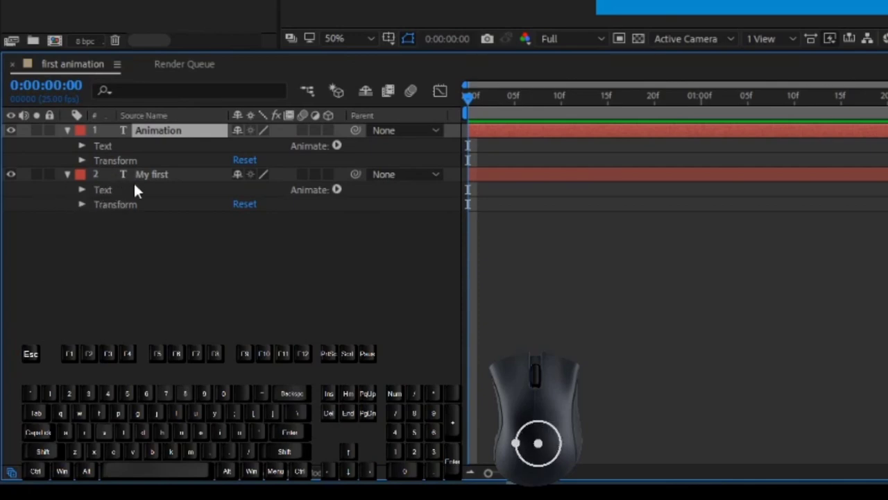
pyautogui.click(80, 160)
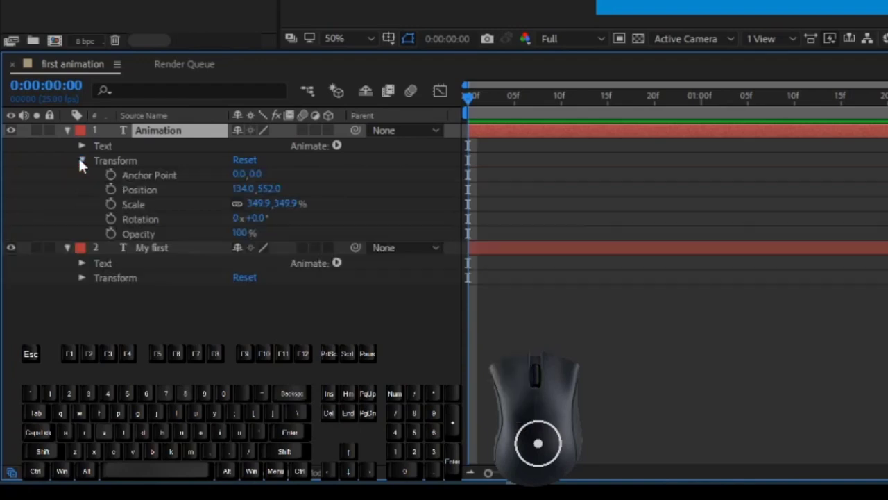
pyautogui.click(82, 277)
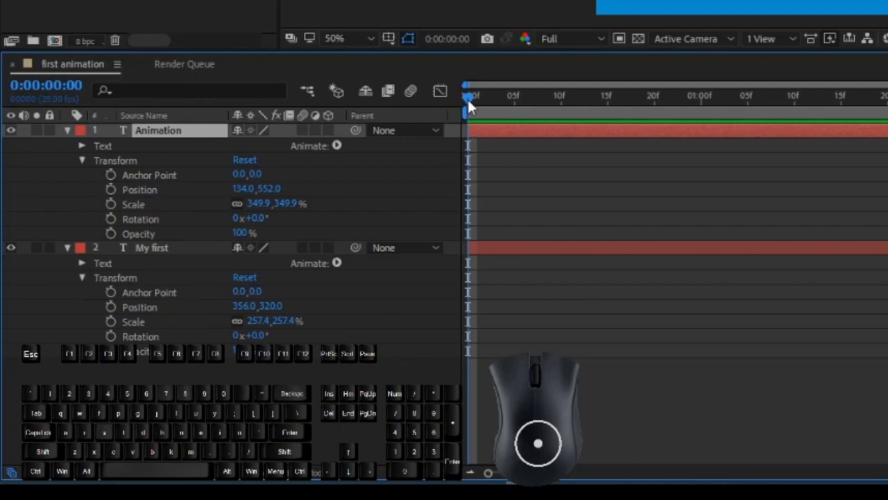
# - Add a Position keyframe to the "My first" layer at 0:00:01:00
pyautogui.moveTo(467, 97); pyautogui.dragTo(589, 131)
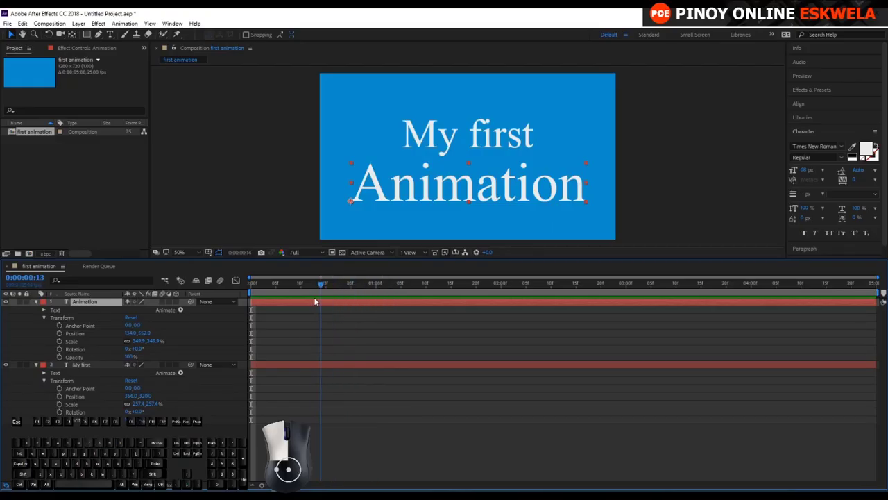
pyautogui.moveTo(315, 302); pyautogui.dragTo(352, 292)
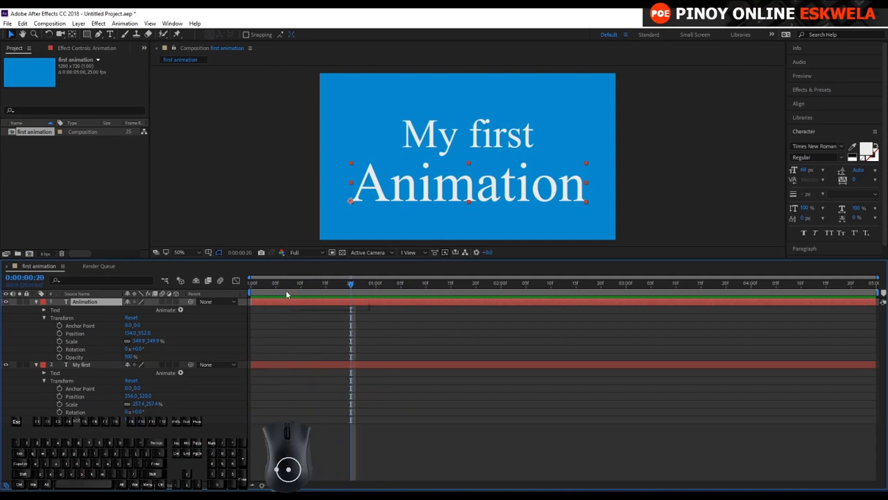
pyautogui.click(468, 143)
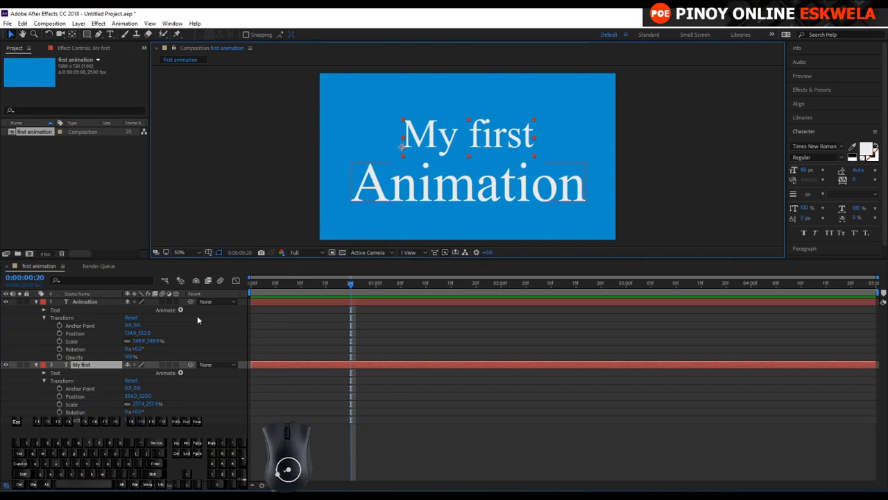
pyautogui.click(78, 365)
pyautogui.click(74, 398)
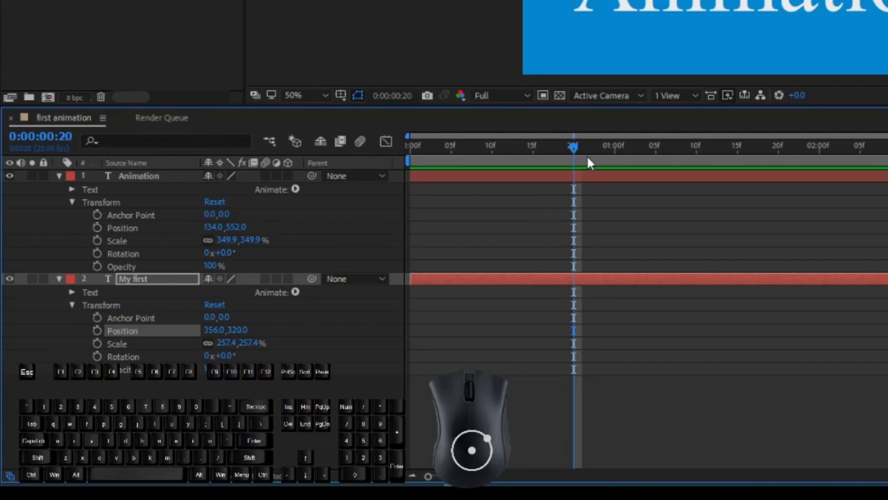
pyautogui.moveTo(573, 145)
pyautogui.mouseDown()
pyautogui.moveTo(411, 147)
pyautogui.moveTo(573, 147)
pyautogui.mouseUp()
pyautogui.moveTo(572, 149)
pyautogui.mouseDown()
pyautogui.moveTo(534, 154)
pyautogui.moveTo(571, 149)
pyautogui.mouseUp()
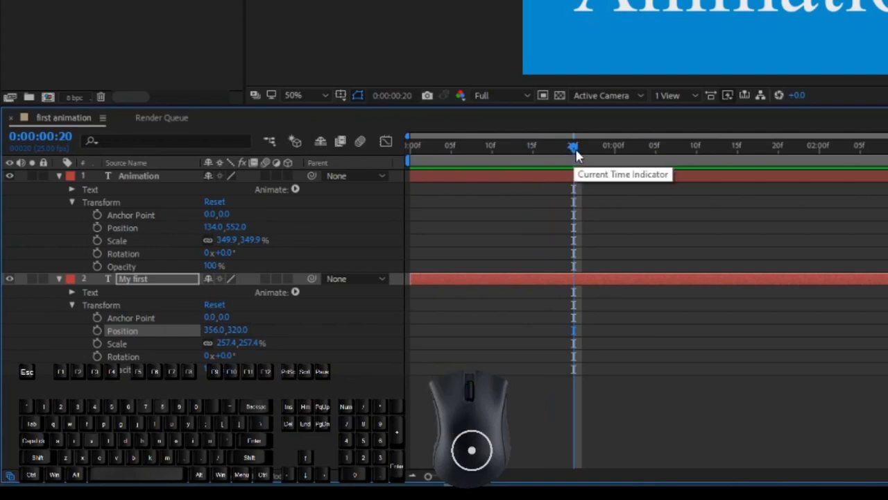
pyautogui.moveTo(572, 148); pyautogui.dragTo(614, 149)
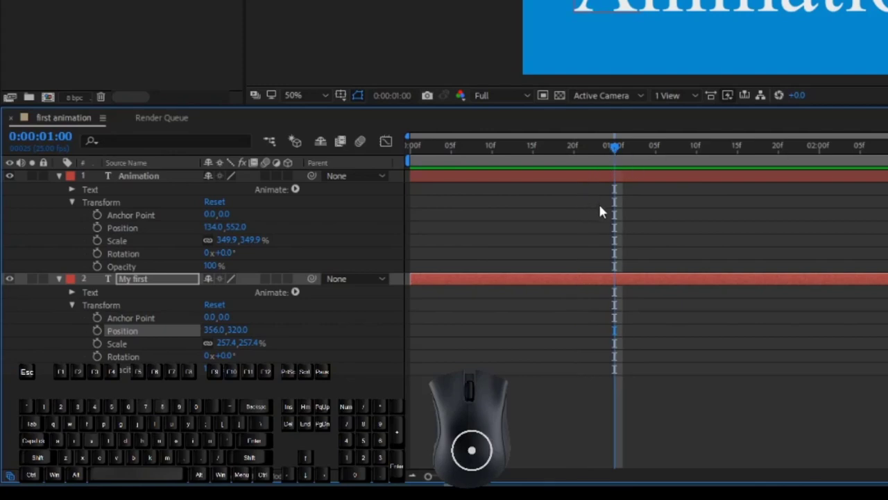
pyautogui.click(97, 330)
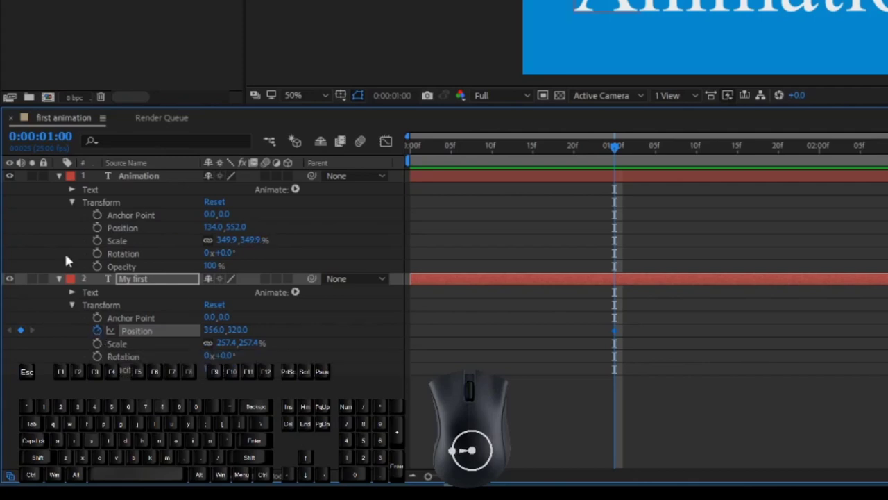
# - At 0:00:00:00, move the "My first" text horizontally out of the frame past its left edge, to about -630, 320
pyautogui.moveTo(615, 149); pyautogui.dragTo(558, 149)
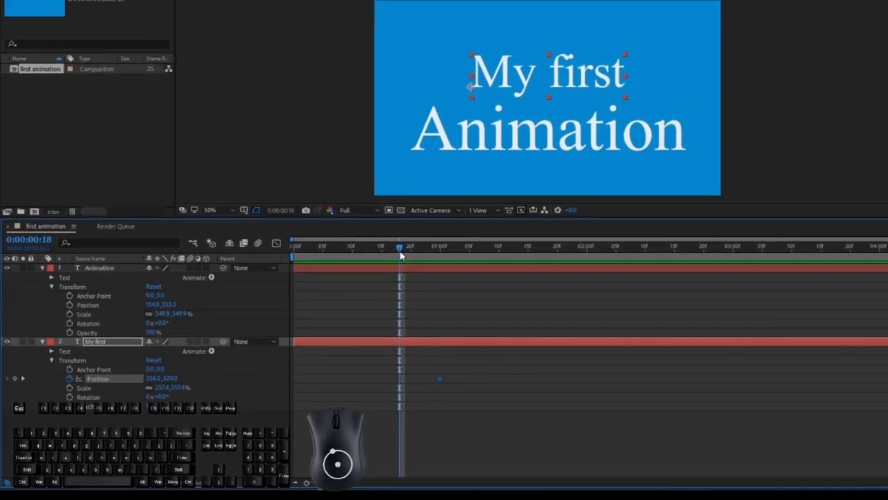
pyautogui.moveTo(558, 149); pyautogui.dragTo(572, 150)
pyautogui.moveTo(350, 288)
pyautogui.mouseDown()
pyautogui.moveTo(373, 286)
pyautogui.moveTo(351, 285)
pyautogui.mouseUp()
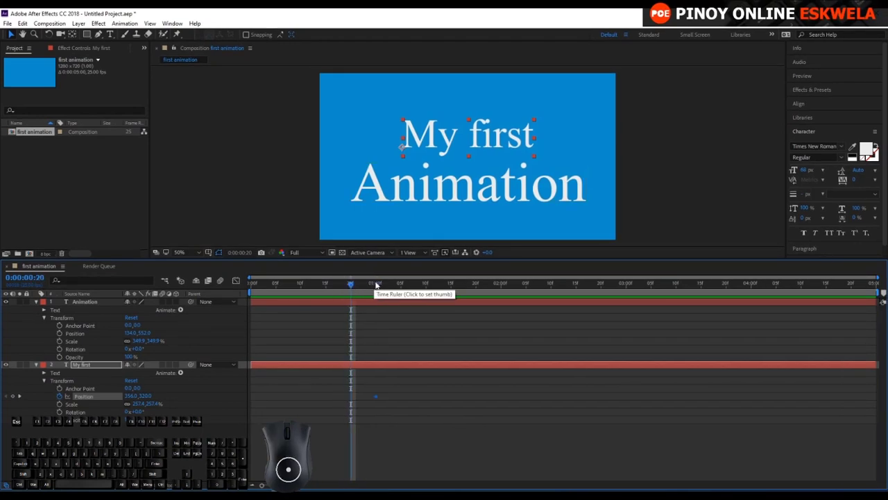
pyautogui.moveTo(372, 285); pyautogui.dragTo(376, 286)
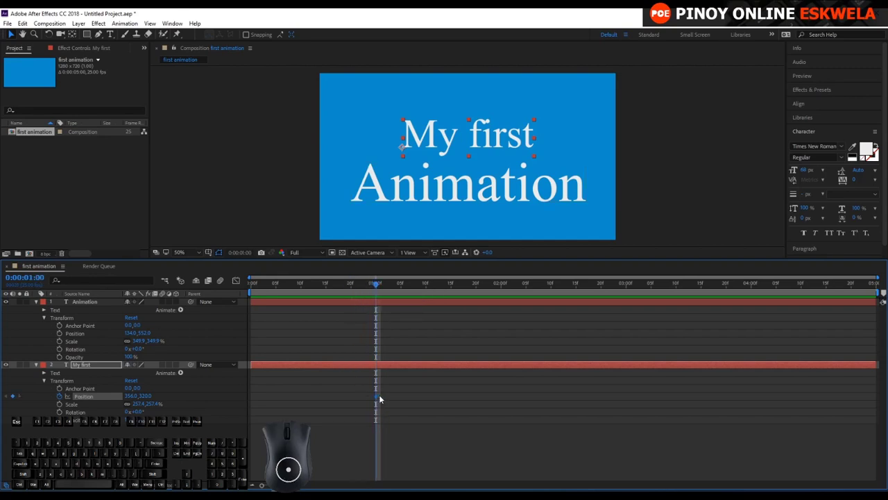
pyautogui.moveTo(375, 283); pyautogui.dragTo(241, 355)
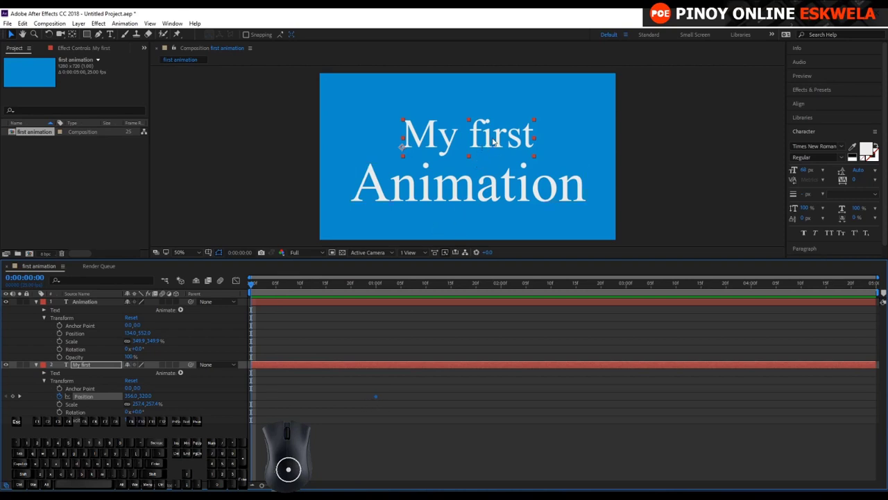
pyautogui.moveTo(480, 141); pyautogui.dragTo(257, 137)
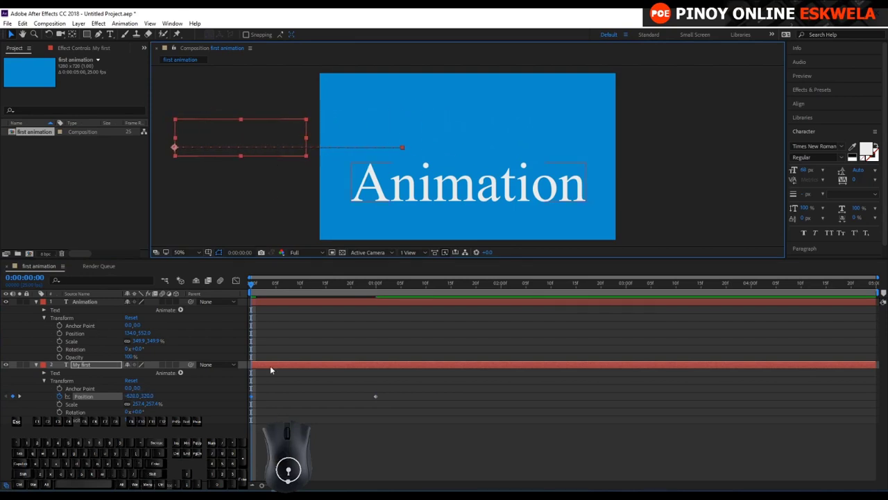
# - Preview the "My first" slide-in from the beginning and return the current time to 0:00:00:00
pyautogui.click(262, 286)
pyautogui.moveTo(262, 285); pyautogui.dragTo(239, 284)
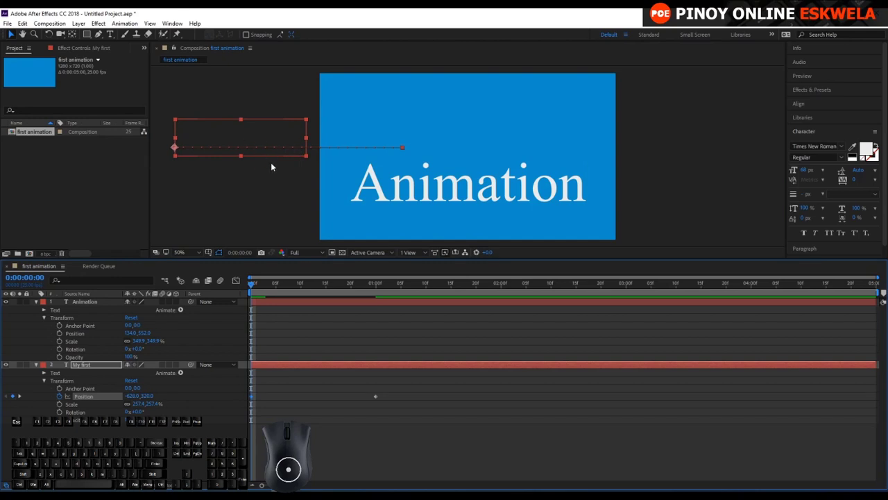
pyautogui.click(250, 286)
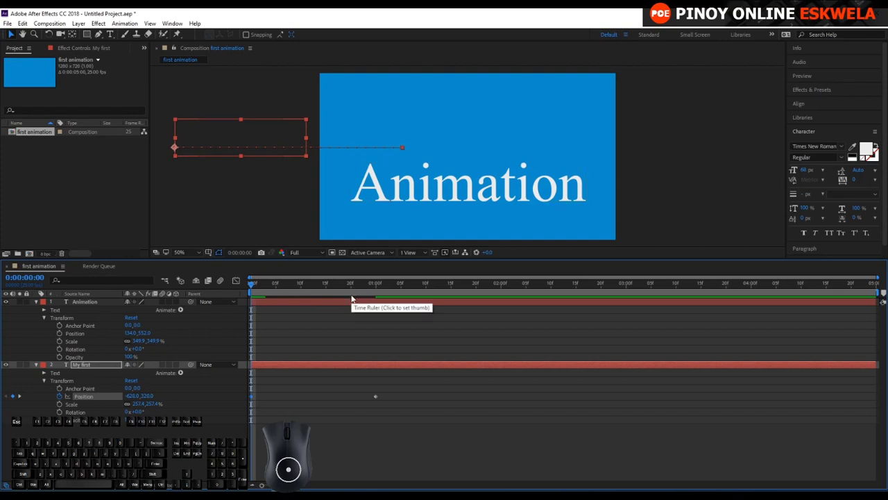
pyautogui.press('space')
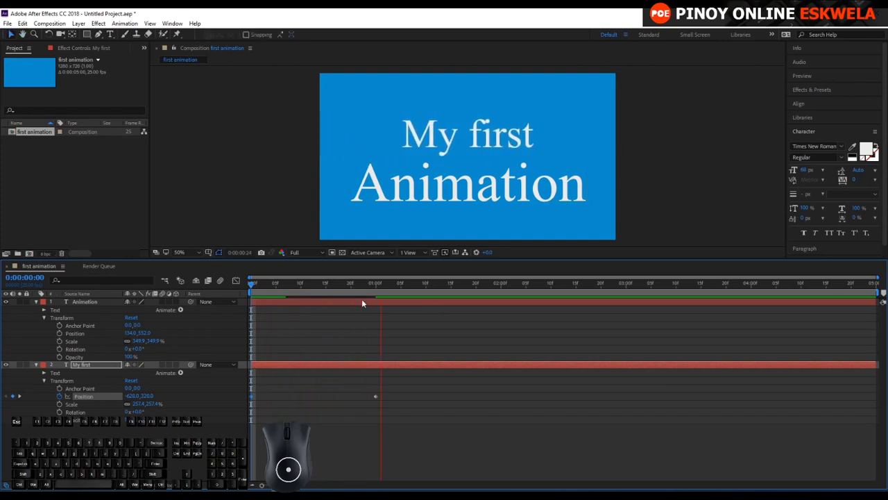
pyautogui.press('space')
pyautogui.moveTo(434, 287); pyautogui.dragTo(239, 292)
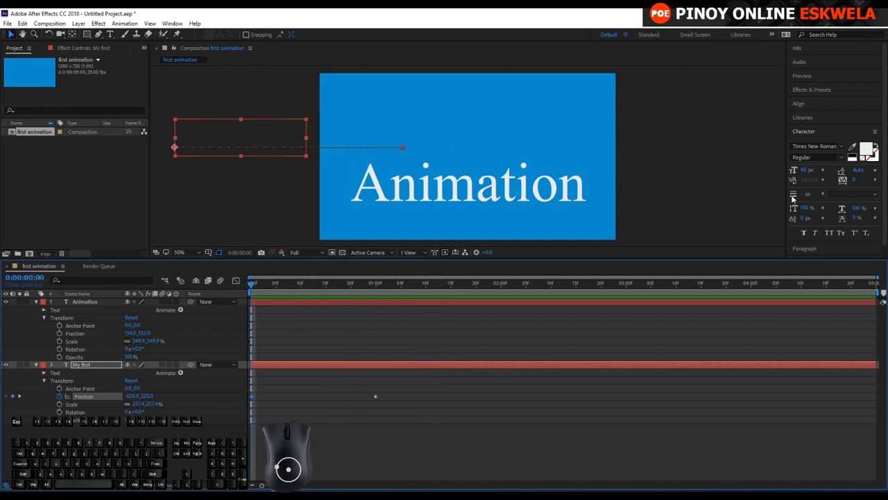
# - Keyframe the "Animation" layer's Position from about 1300, 560 beyond the frame's right edge at 0:00:00:00 to about 122, 560 under "My first" at 0:00:01:00
pyautogui.click(548, 197)
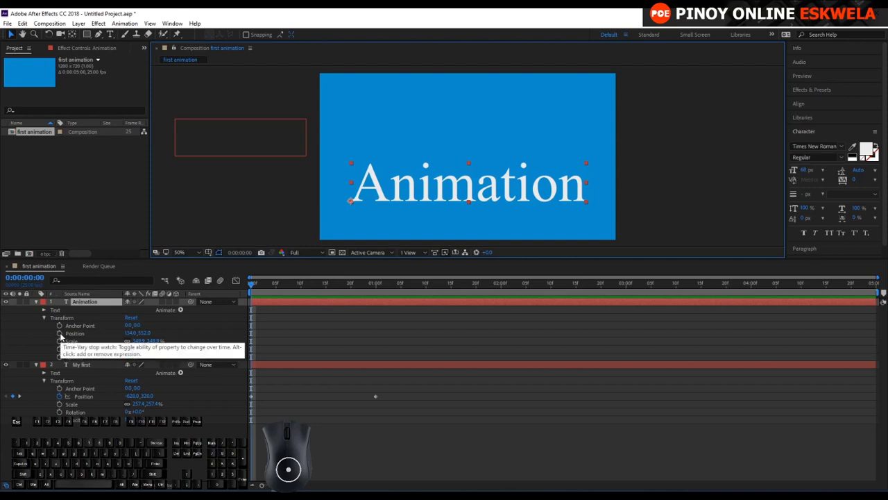
pyautogui.click(59, 334)
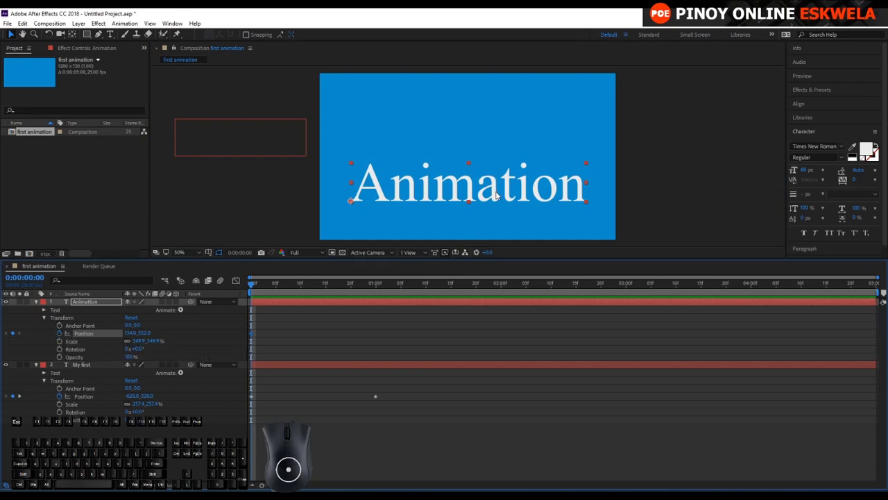
pyautogui.moveTo(411, 195); pyautogui.dragTo(658, 197)
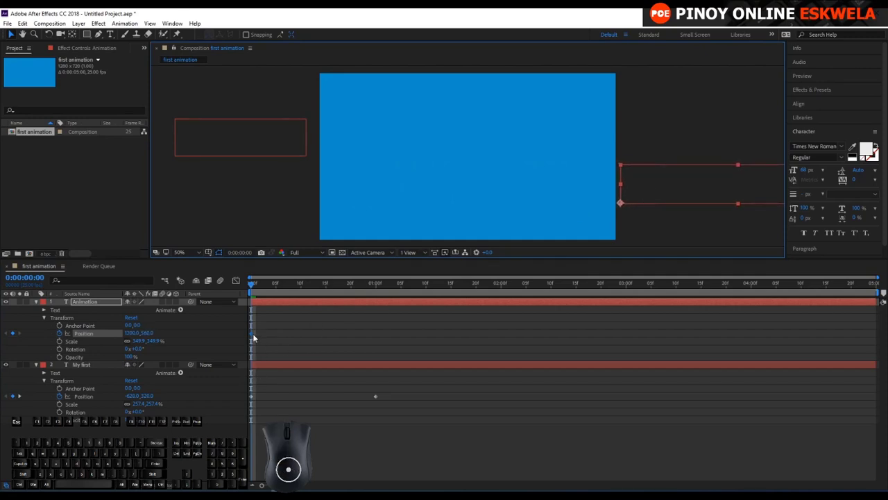
pyautogui.moveTo(252, 283); pyautogui.dragTo(378, 298)
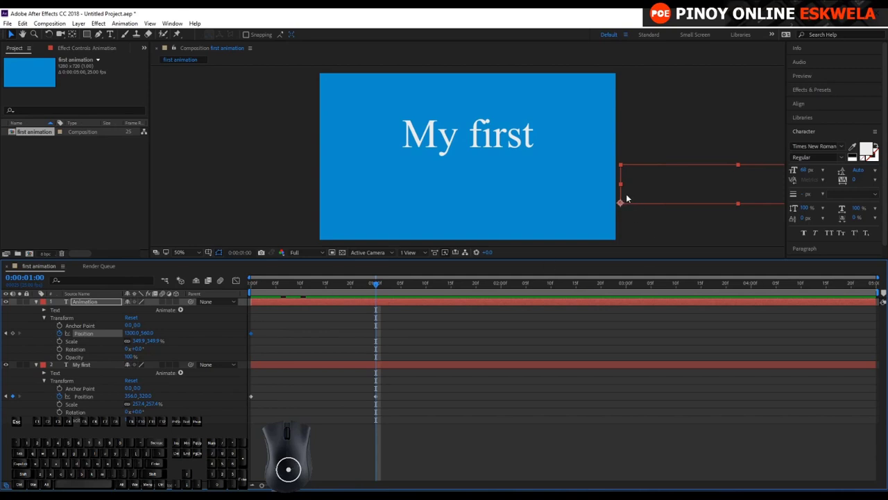
pyautogui.moveTo(624, 199); pyautogui.dragTo(352, 200)
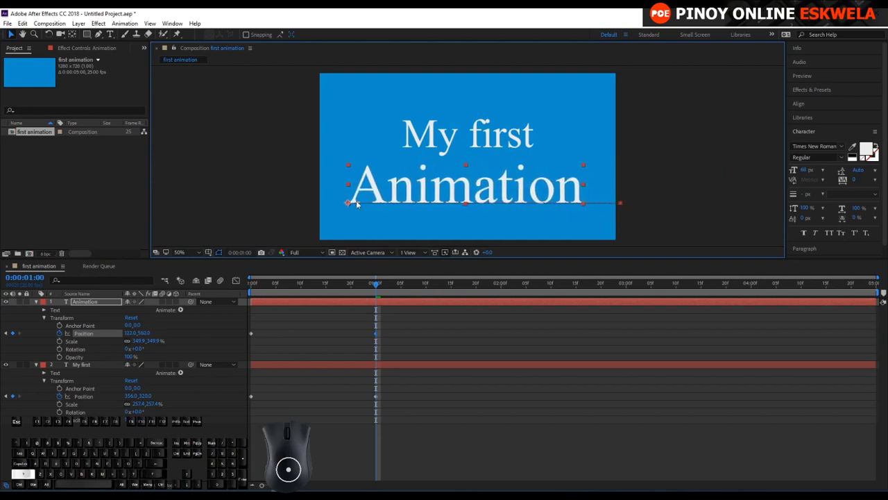
# - Preview both text lines sliding in from 0:00:00:00 and stop the playback after the animation ends
pyautogui.moveTo(372, 282); pyautogui.dragTo(239, 284)
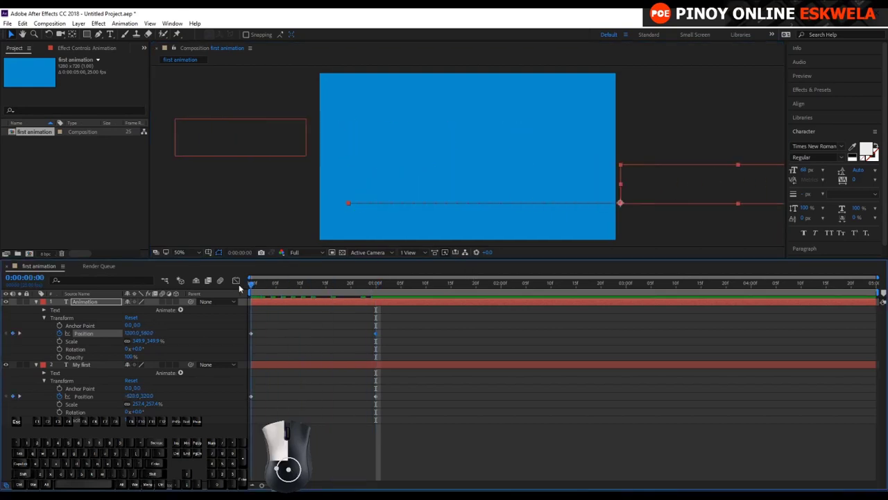
pyautogui.press('space')
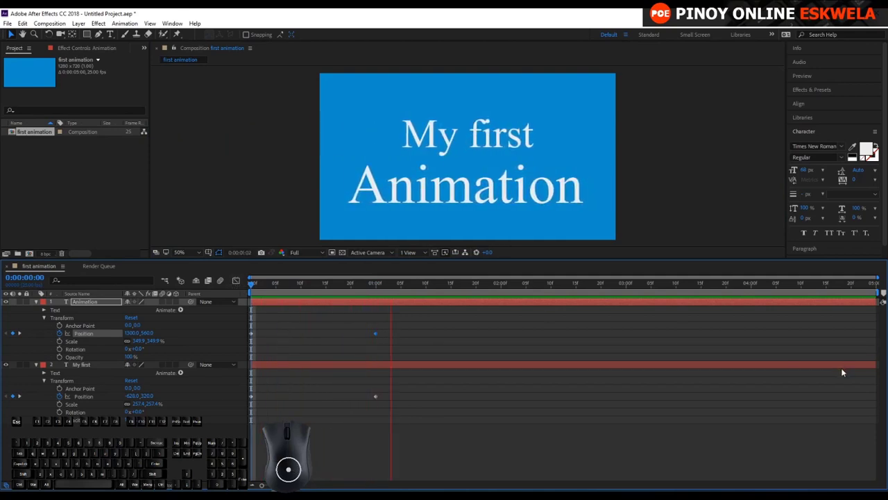
pyautogui.press('space')
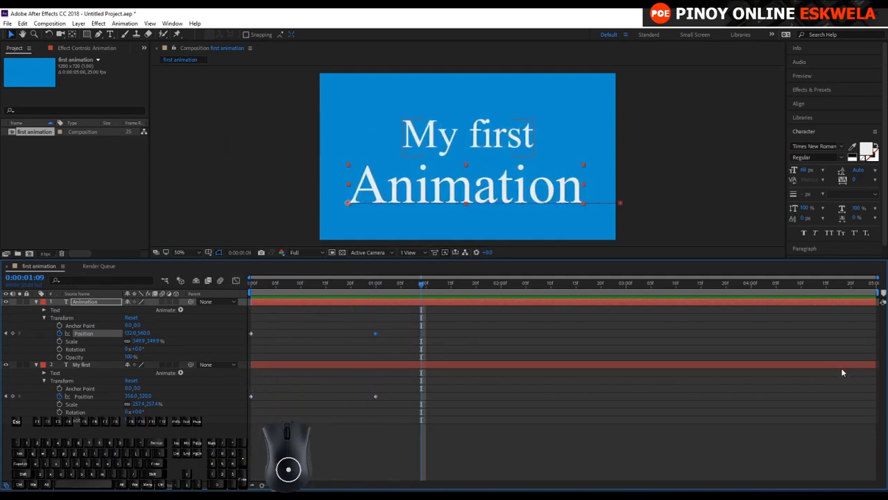
# - Delete all Position keyframes from both the "Animation" and "My first" text layers
pyautogui.press('space')
pyautogui.press('space')
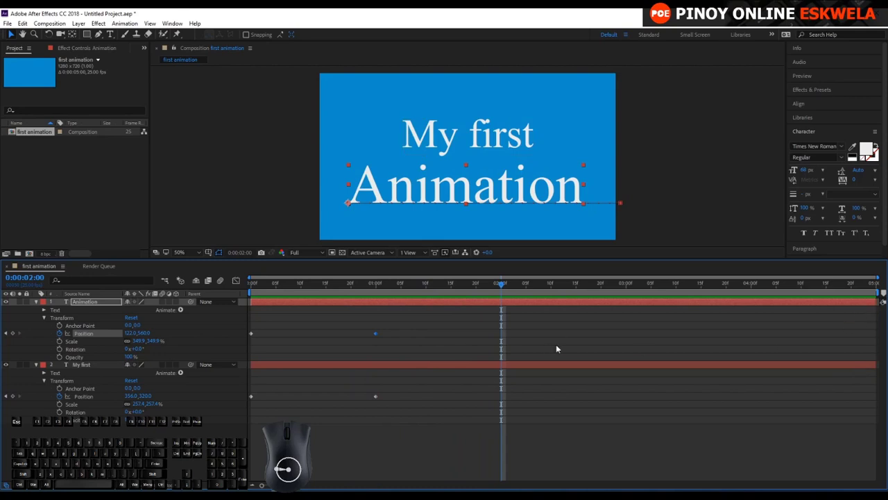
pyautogui.moveTo(403, 424); pyautogui.dragTo(382, 398)
pyautogui.moveTo(403, 426); pyautogui.dragTo(245, 314)
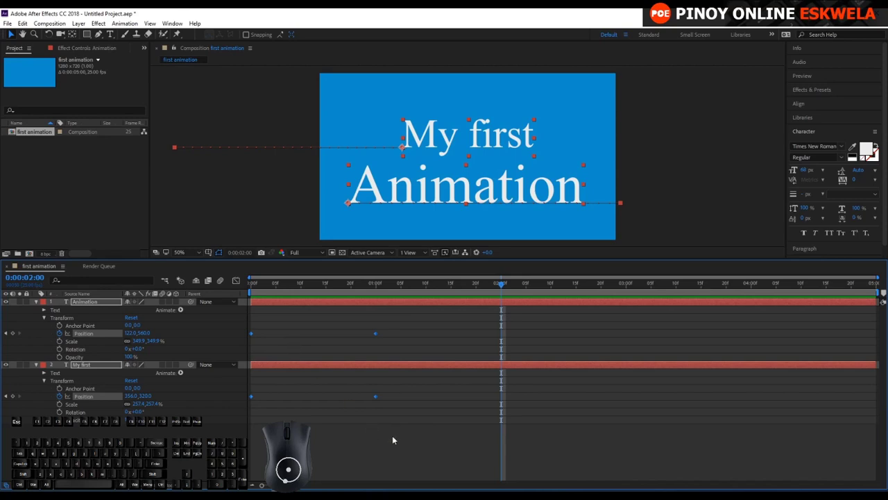
pyautogui.moveTo(413, 437); pyautogui.dragTo(245, 325)
pyautogui.press('Delete')
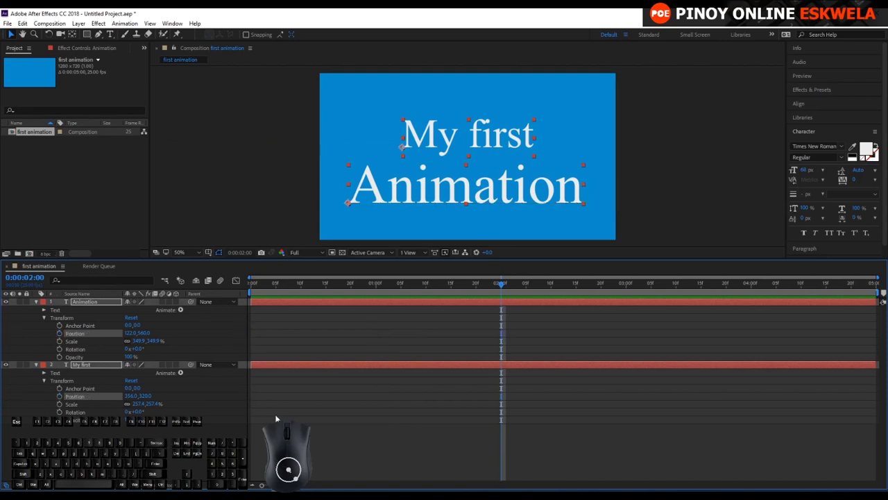
# - Add an Opacity keyframe at 100% to the "Animation" layer at 0:00:01:00
pyautogui.click(711, 212)
pyautogui.click(545, 189)
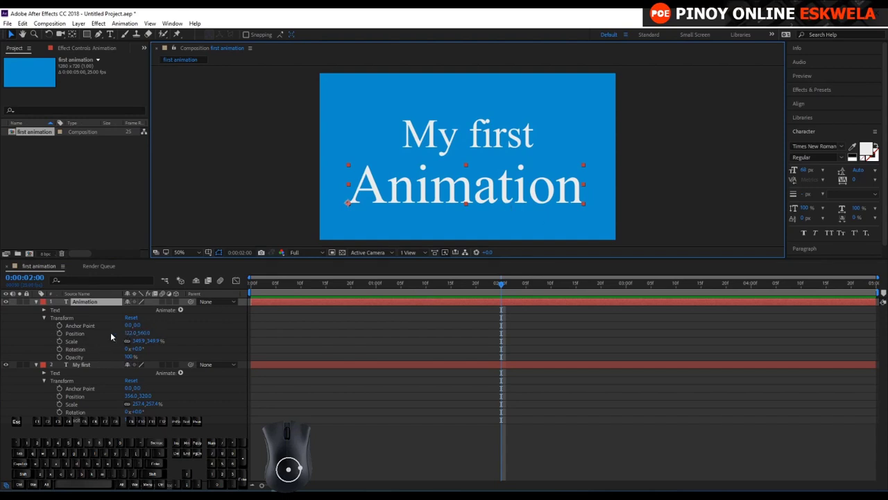
pyautogui.click(271, 284)
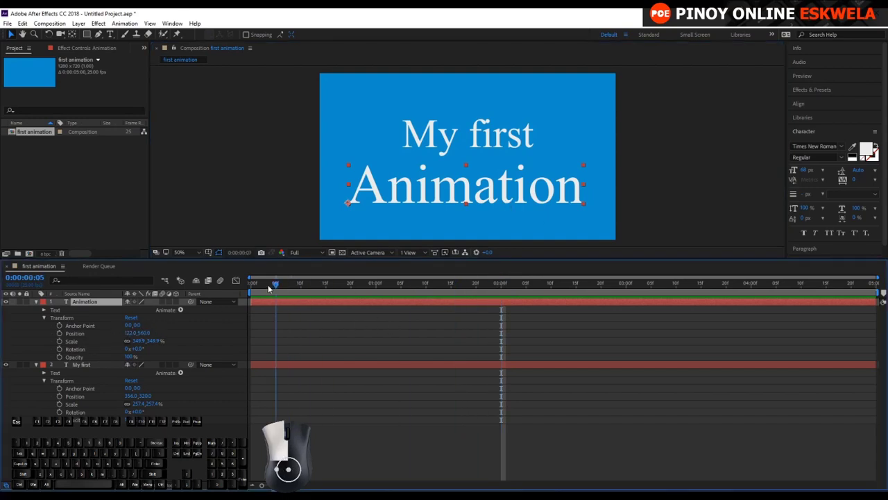
pyautogui.moveTo(270, 287); pyautogui.dragTo(376, 289)
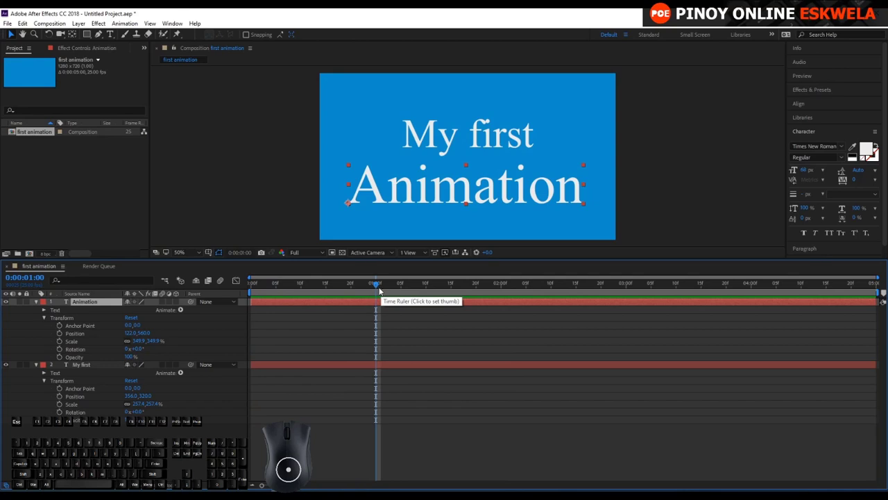
pyautogui.moveTo(379, 290); pyautogui.dragTo(373, 288)
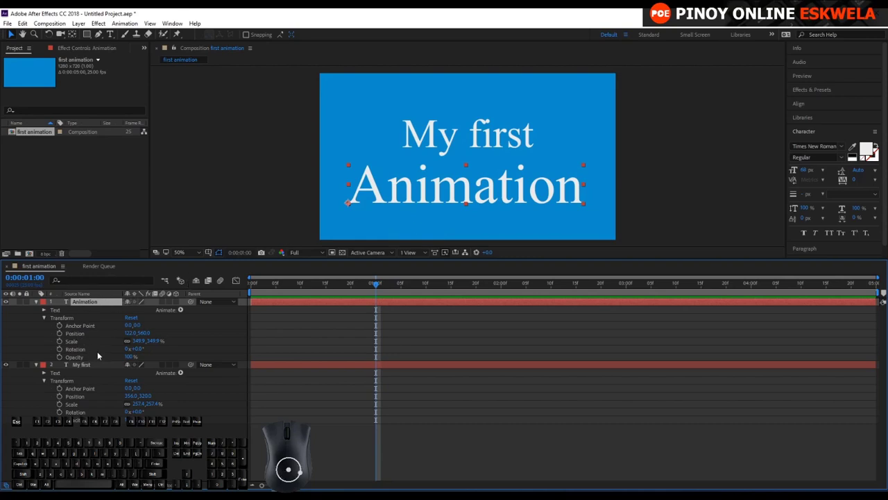
pyautogui.click(60, 357)
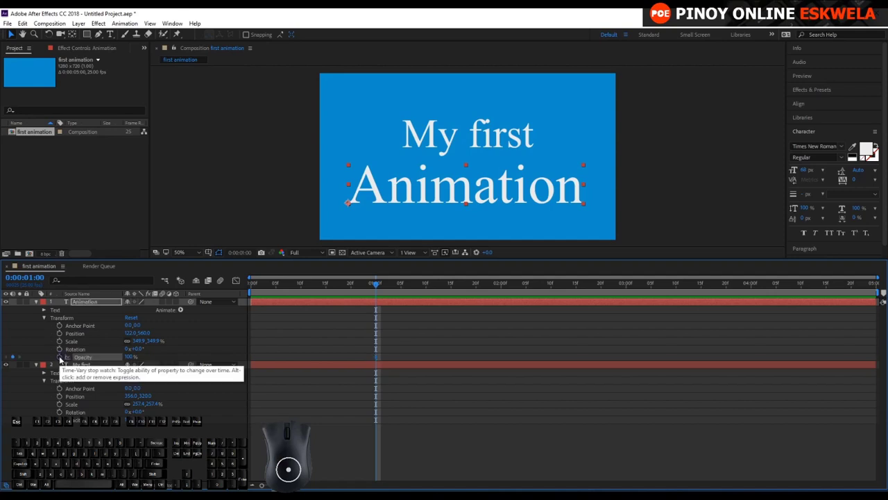
# - Set the "Animation" layer's Opacity to 0% at 0:00:00:00 for a one-second fade-in
pyautogui.click(376, 287)
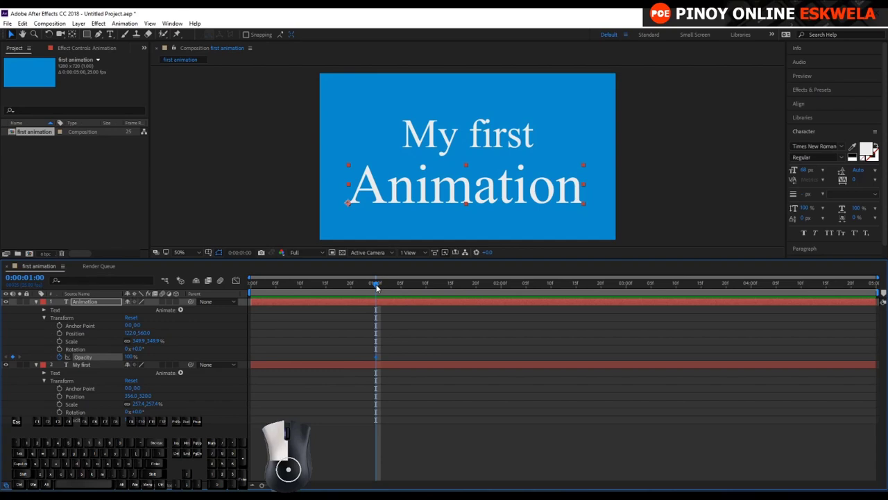
pyautogui.moveTo(377, 286); pyautogui.dragTo(251, 307)
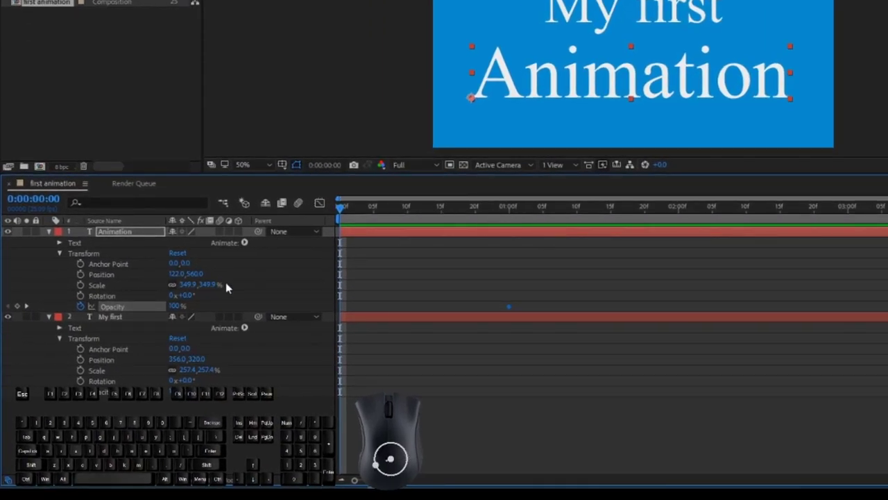
pyautogui.click(177, 306)
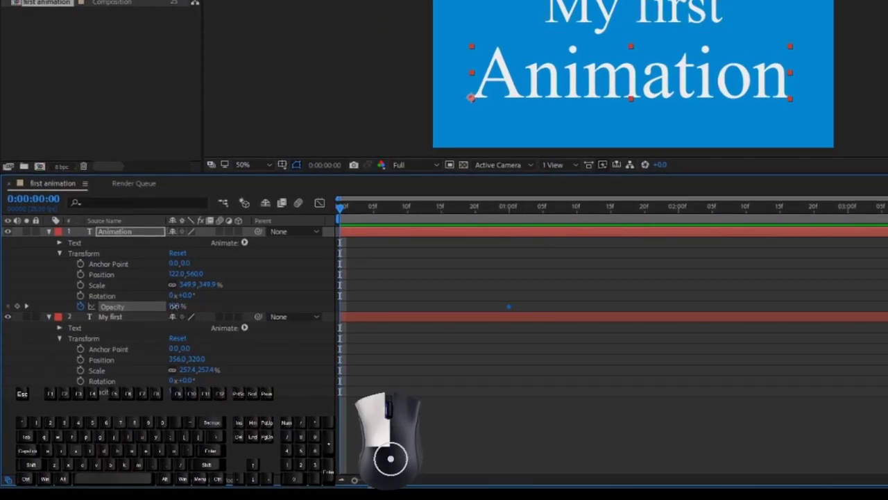
pyautogui.write('0')
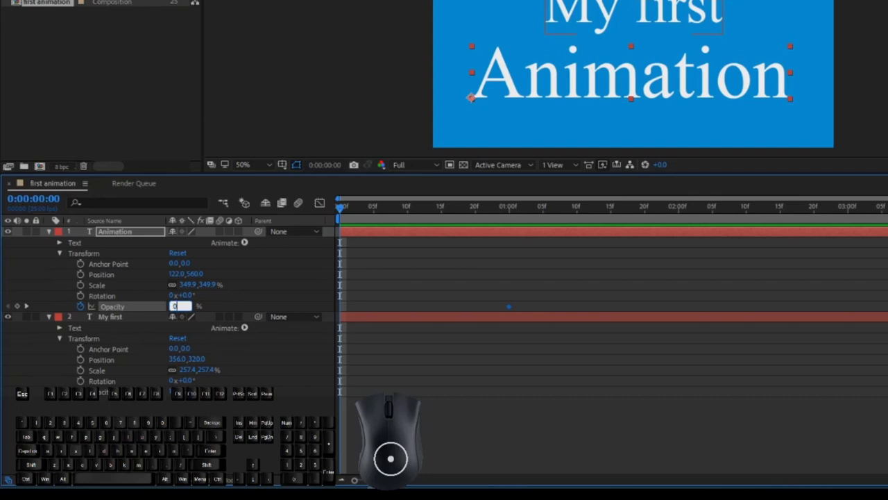
pyautogui.press('Return')
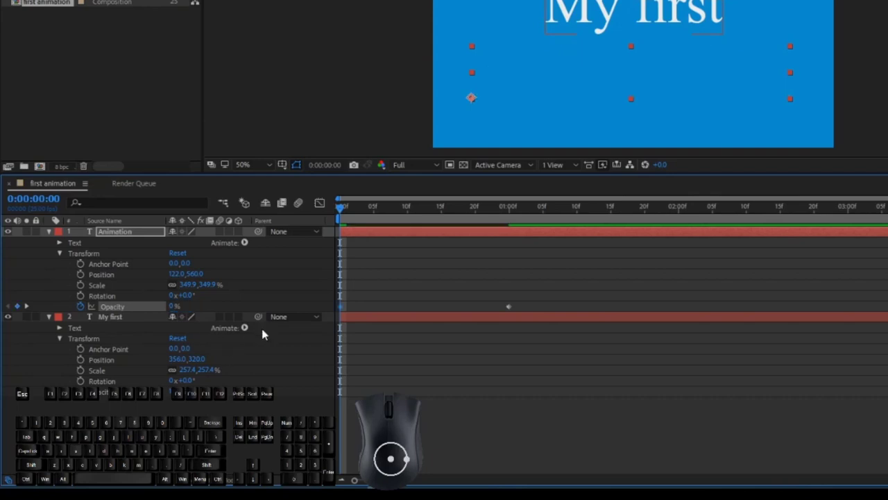
# - Preview the "Animation" fade-in from the beginning and return the current time to 0:00:00:00
pyautogui.press('space')
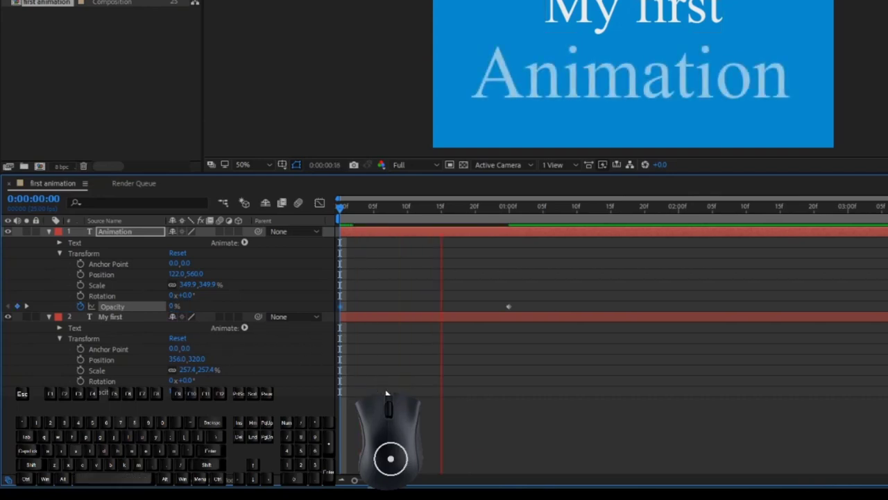
pyautogui.press('space')
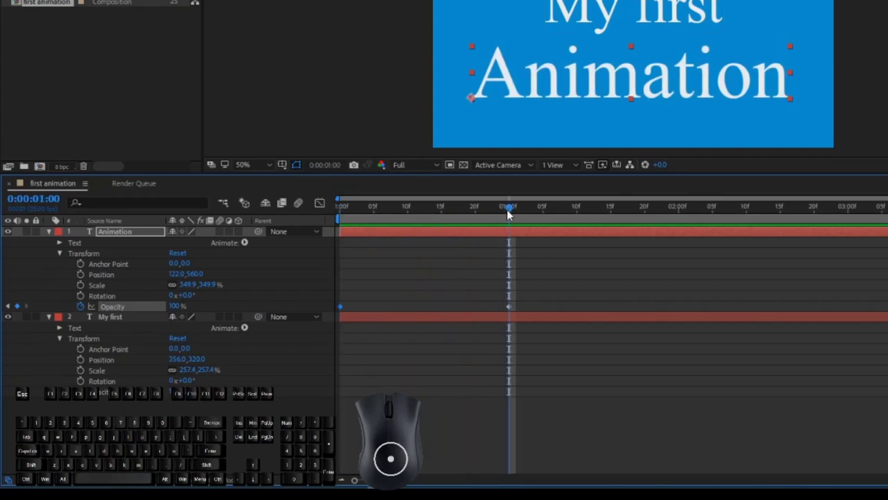
pyautogui.moveTo(508, 214); pyautogui.dragTo(313, 216)
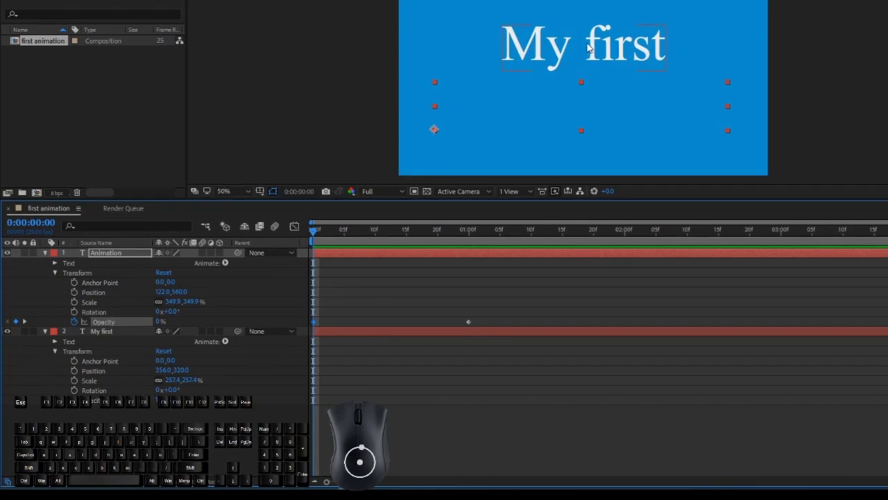
# - Add a Scale keyframe to the "My first" layer at 0:00:01:00, keeping its current size
pyautogui.click(589, 48)
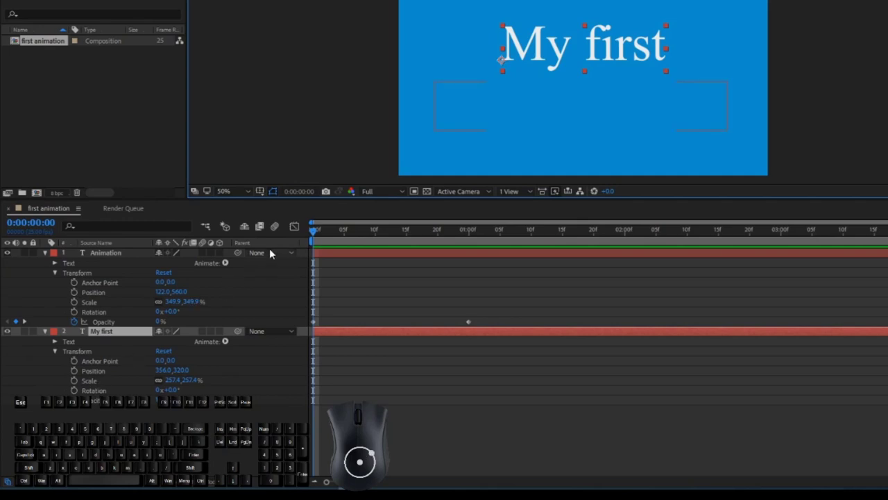
pyautogui.moveTo(313, 231); pyautogui.dragTo(471, 267)
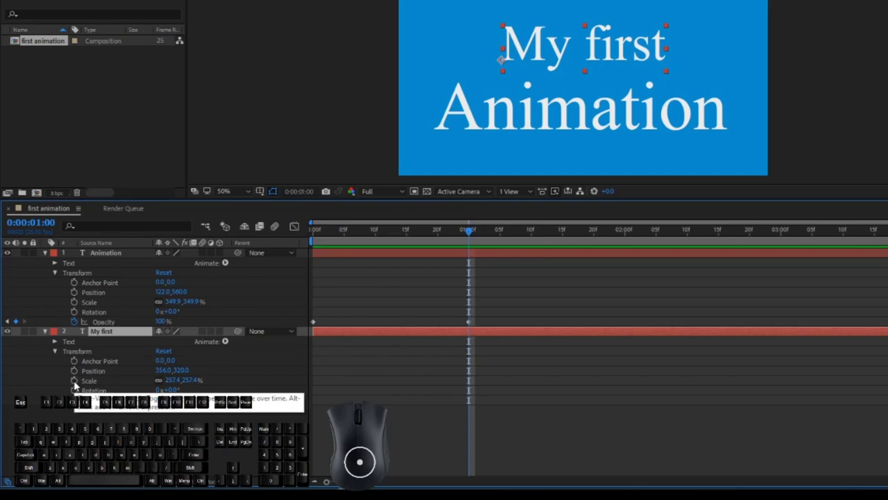
pyautogui.click(75, 382)
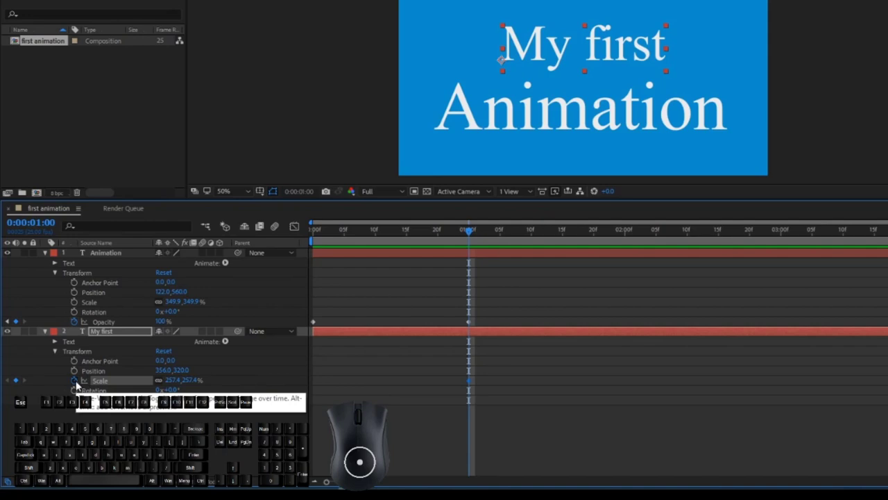
# - Set the "My first" layer's Scale to 0% at 0:00:00:00 so the text grows in from nothing
pyautogui.moveTo(469, 231); pyautogui.dragTo(289, 255)
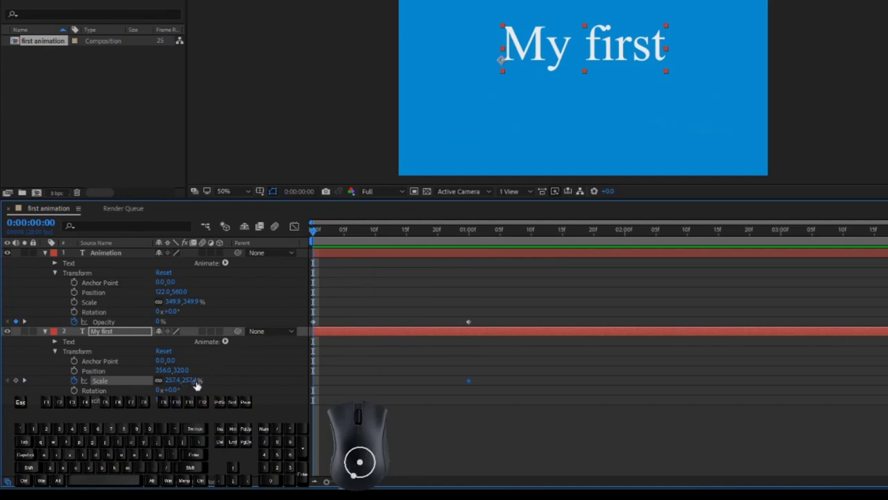
pyautogui.click(188, 381)
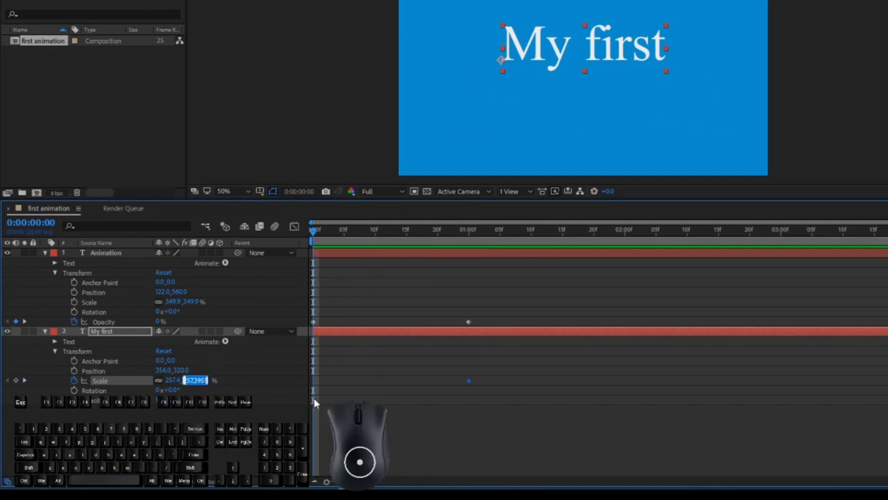
pyautogui.write('0')
pyautogui.press('Return')
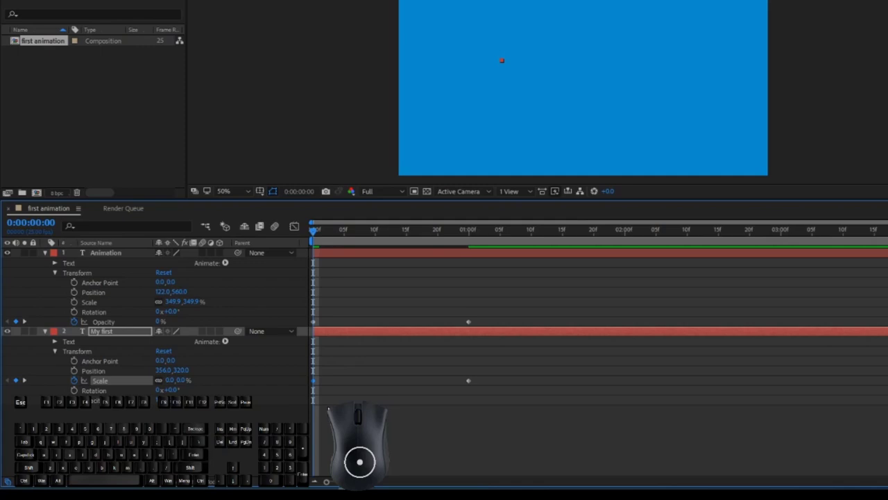
pyautogui.press('Return')
# - Preview the combined scale-up and fade-in, then scrub back through the "My first" scaling to 0:00:00:00
pyautogui.click(408, 442)
pyautogui.press('space')
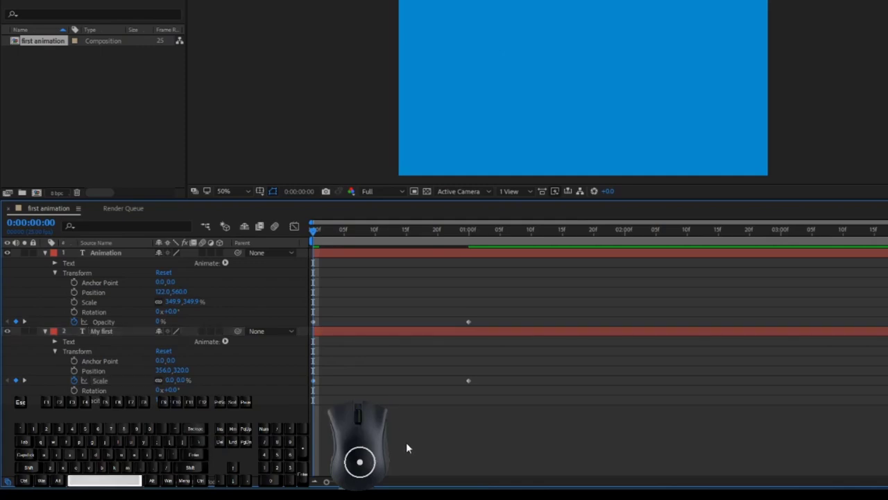
pyautogui.press('space')
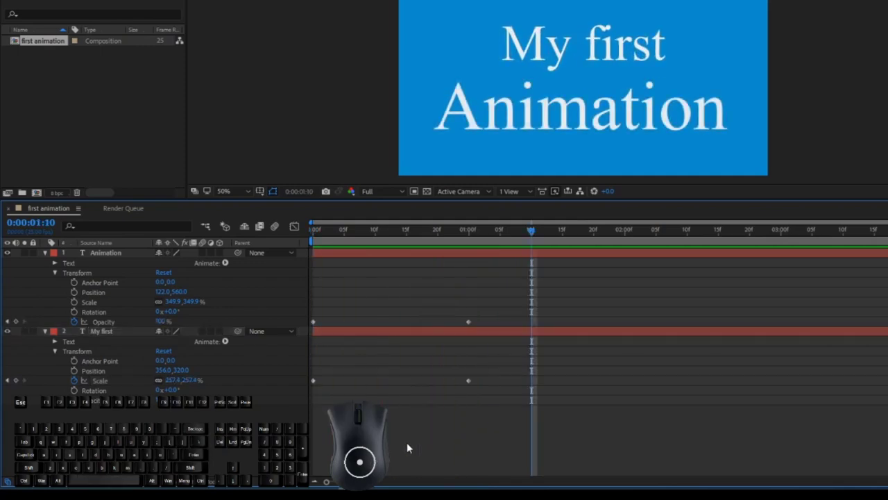
pyautogui.moveTo(530, 230); pyautogui.dragTo(419, 230)
pyautogui.click(505, 64)
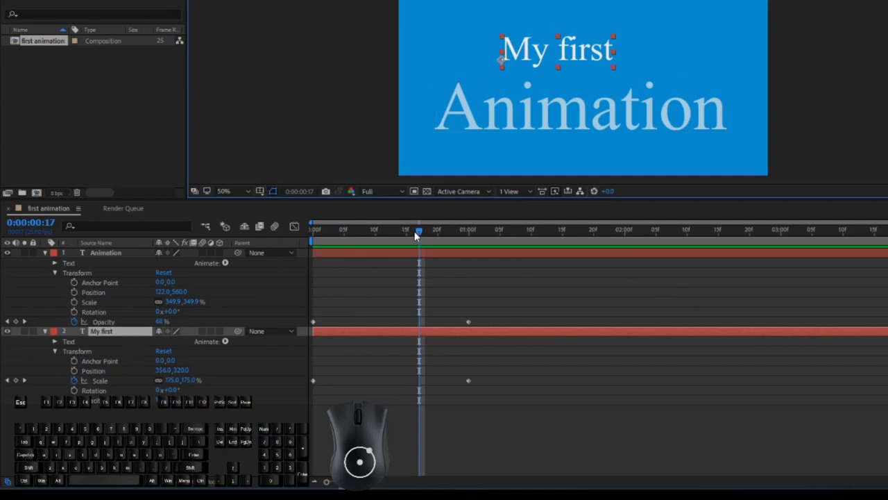
pyautogui.moveTo(420, 230)
pyautogui.mouseDown()
pyautogui.moveTo(274, 241)
pyautogui.moveTo(327, 262)
pyautogui.mouseUp()
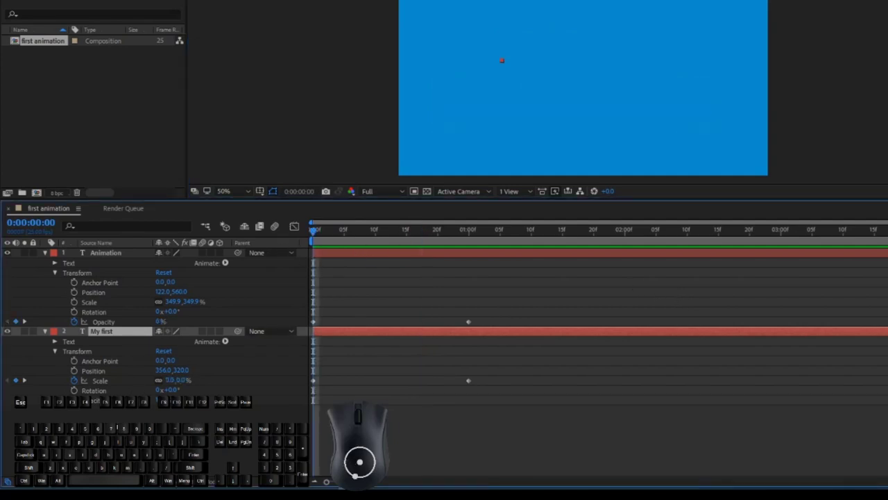